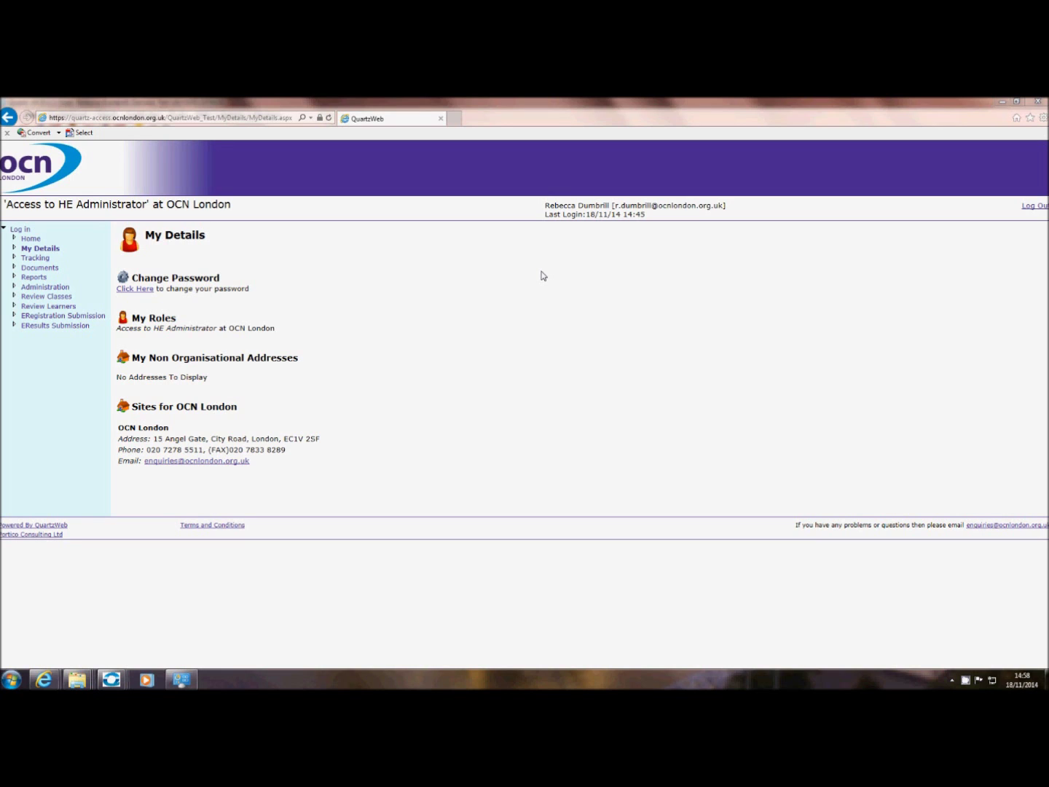
# Open course run 1429322 from the class review list and expand its Course Run Unit Registrations.
pyautogui.click(62, 299)
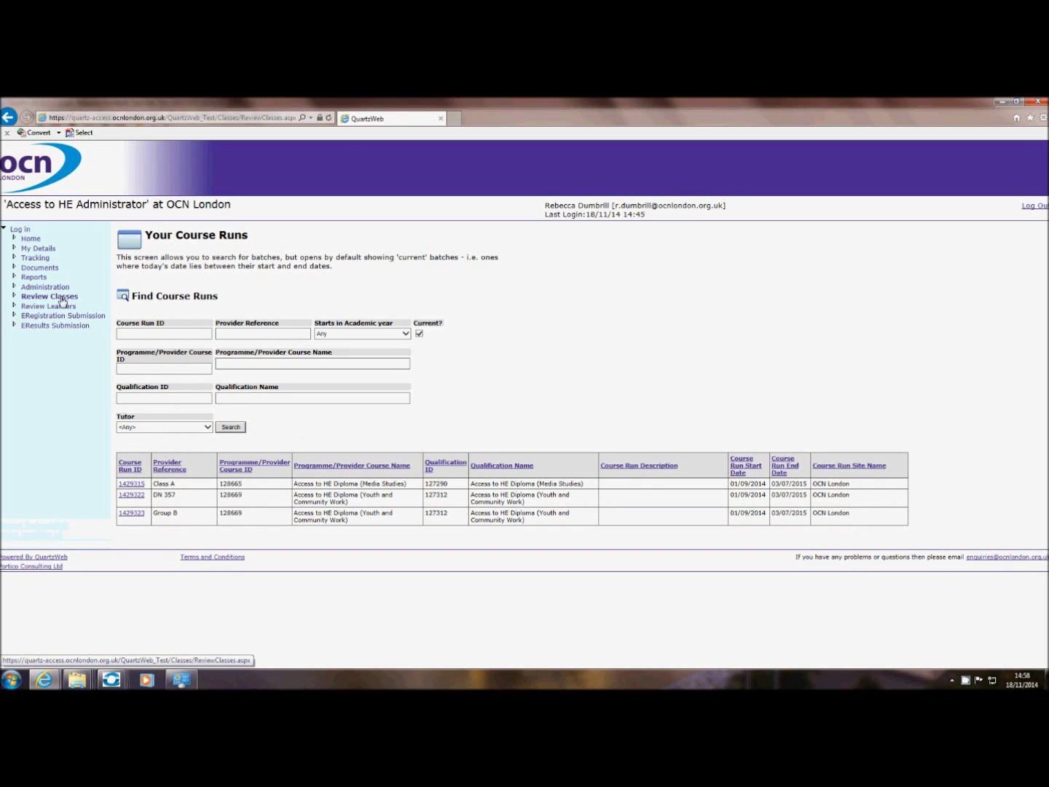
pyautogui.click(134, 498)
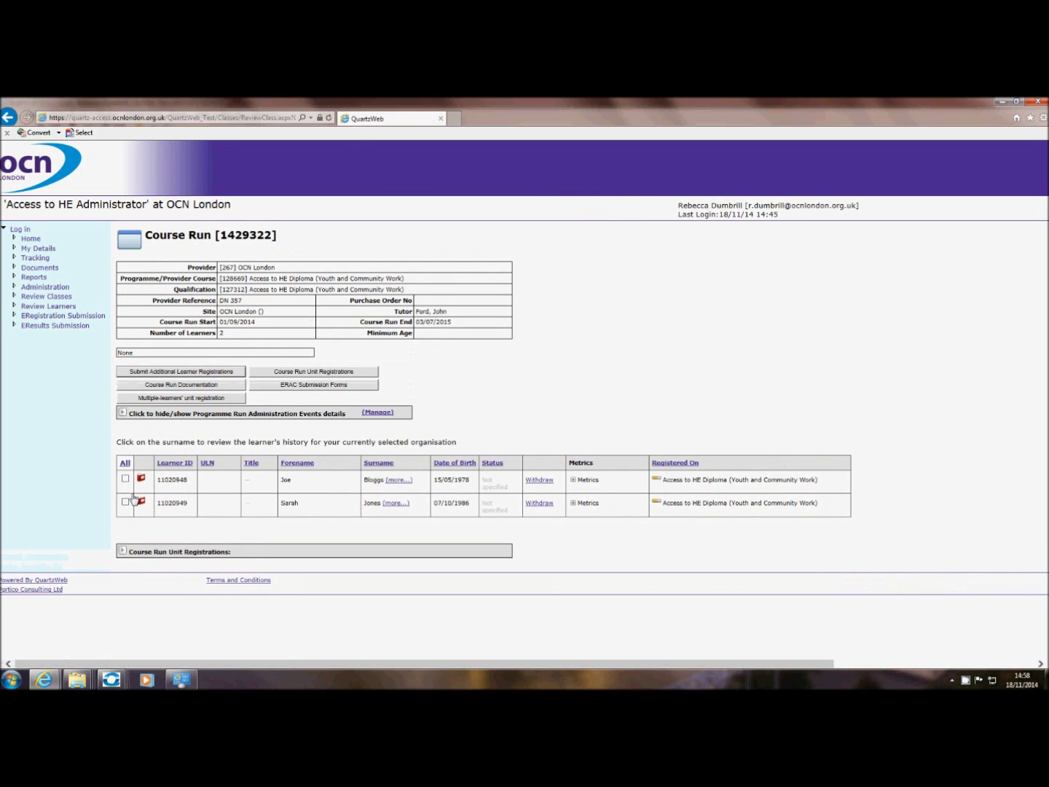
pyautogui.click(122, 552)
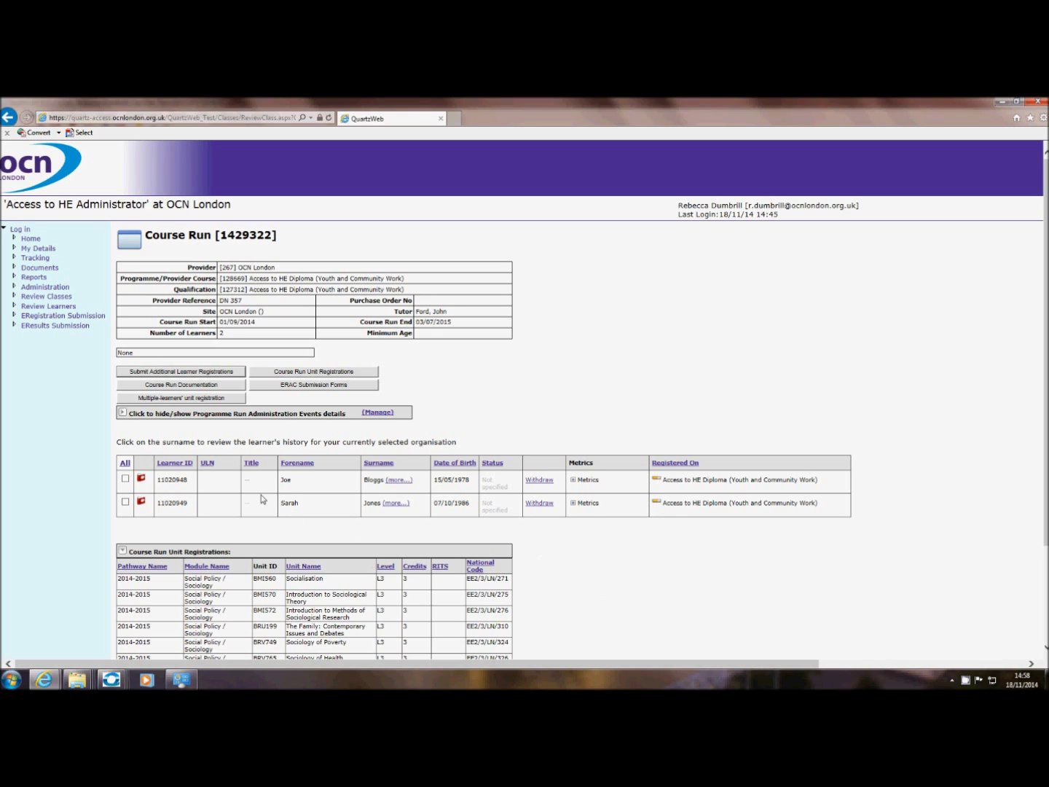
# Select only the first learner in the course run and open multiple-learners' unit registration.
pyautogui.click(125, 478)
pyautogui.click(126, 503)
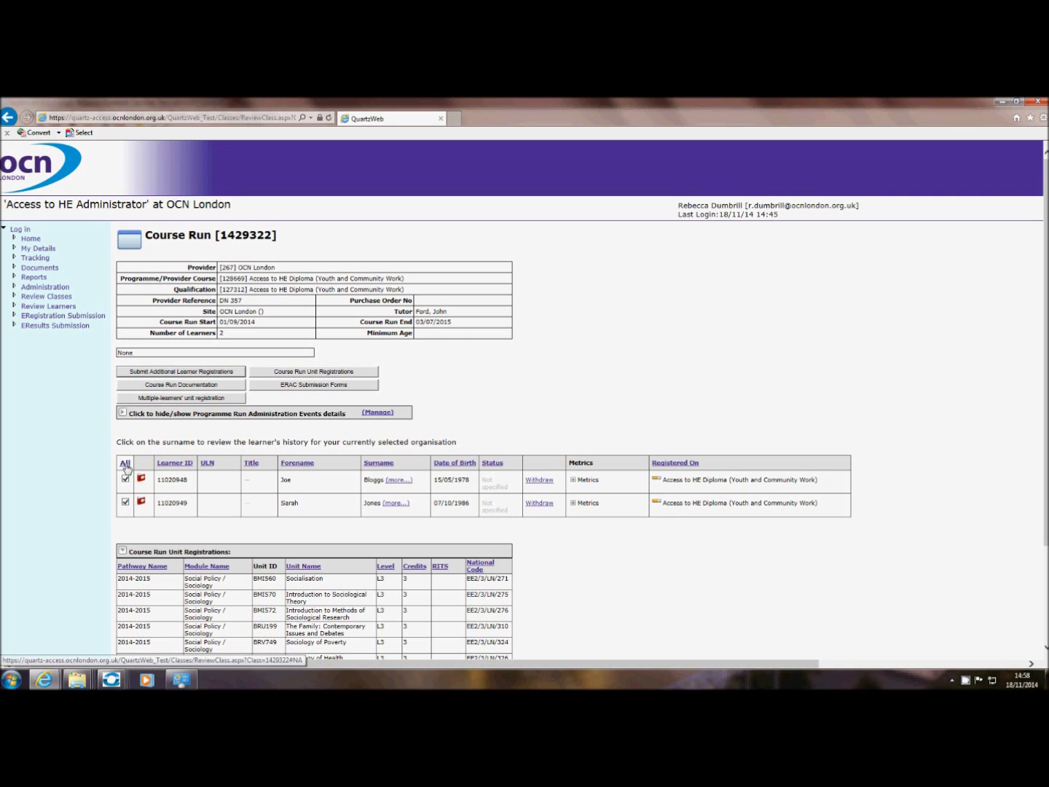
pyautogui.click(126, 465)
pyautogui.click(126, 465)
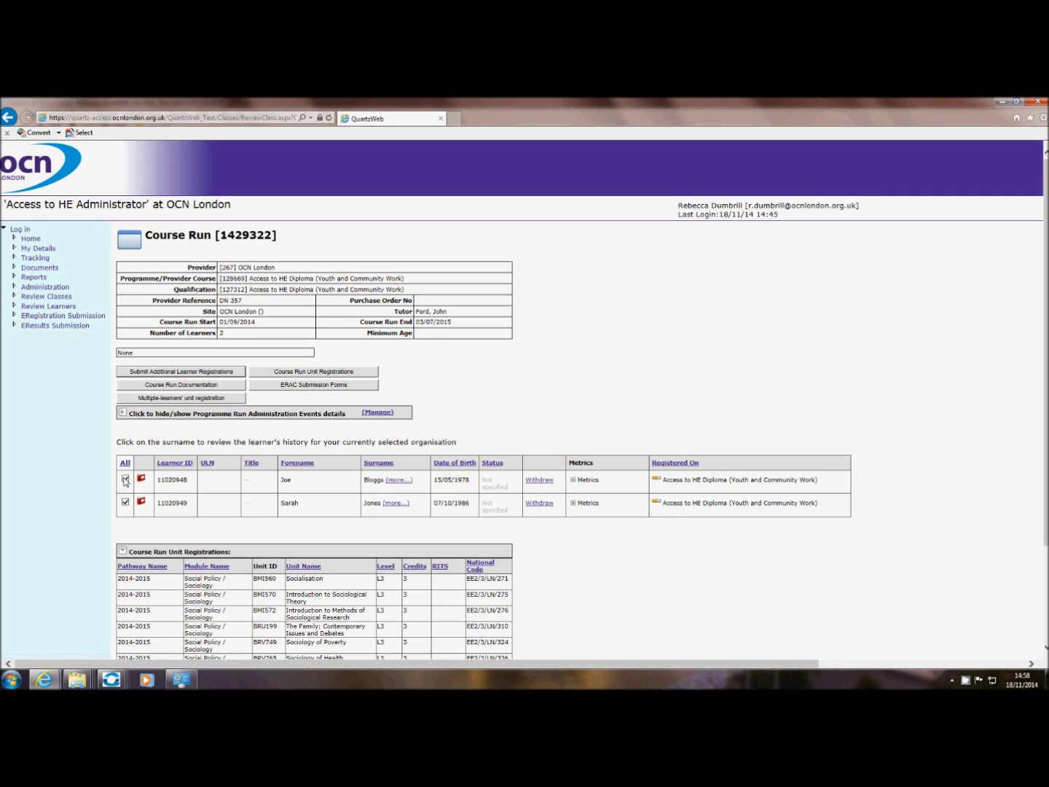
pyautogui.click(125, 503)
pyautogui.click(184, 400)
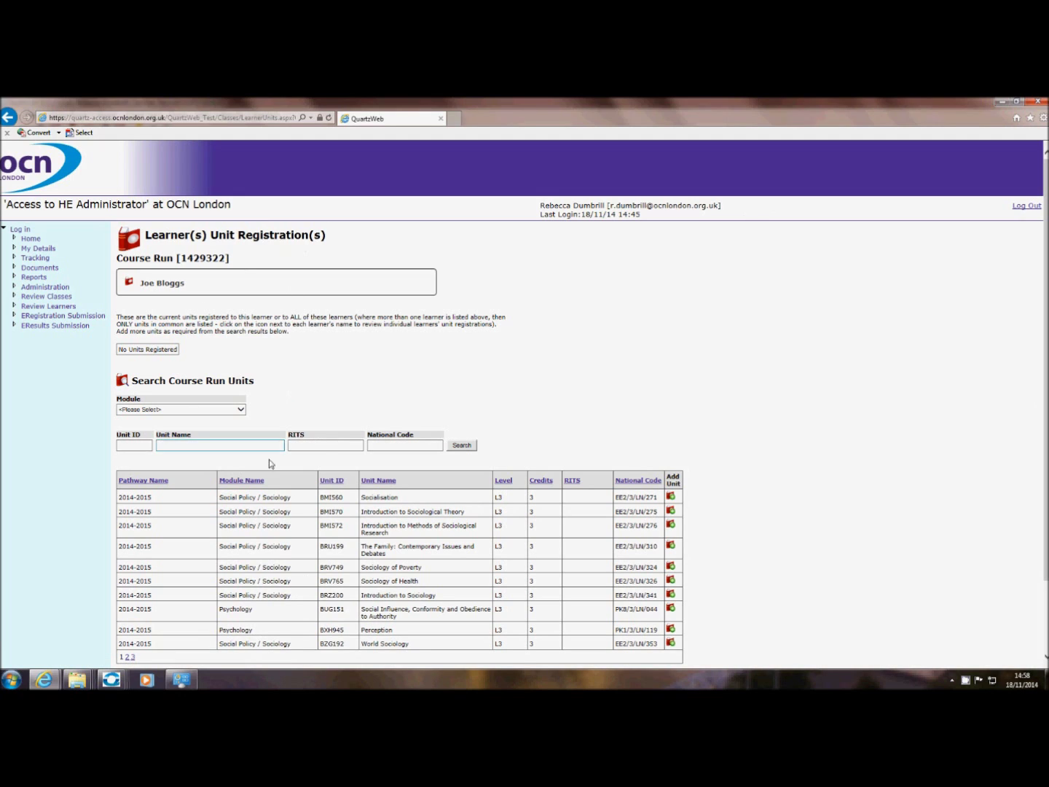
# Find the Mandatory Units module's units and register the learner on The Role of the Health or Social Care Professional, followed by all remaining units.
pyautogui.click(243, 410)
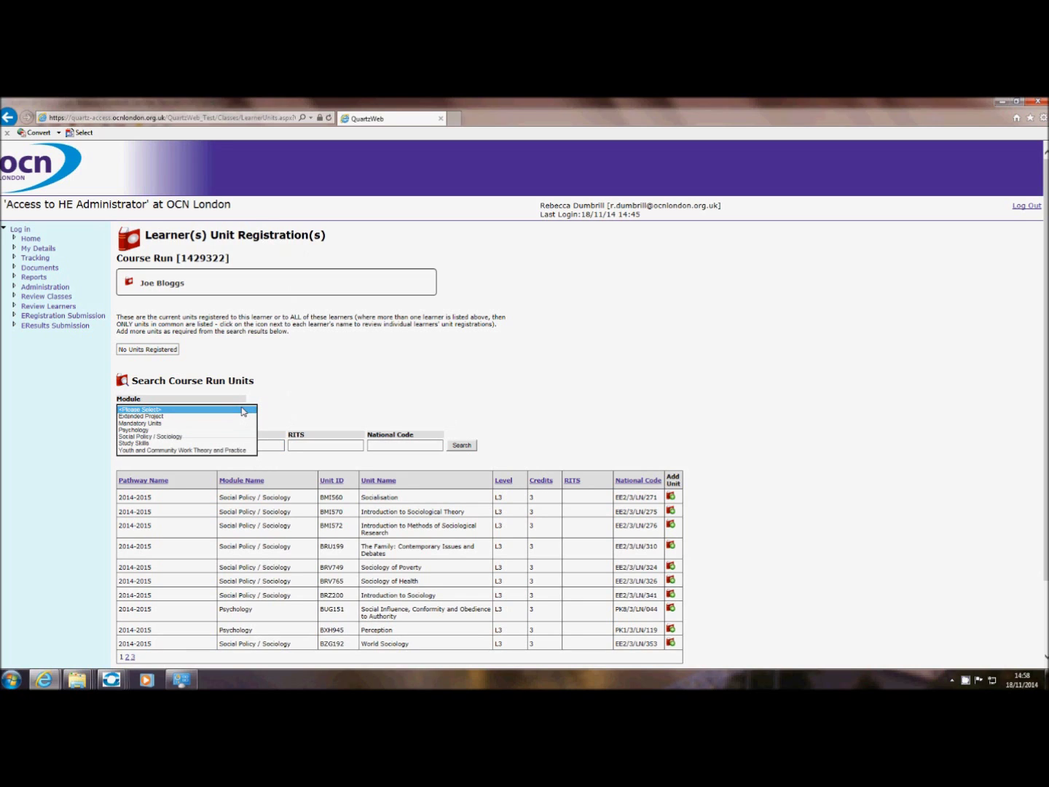
pyautogui.click(234, 423)
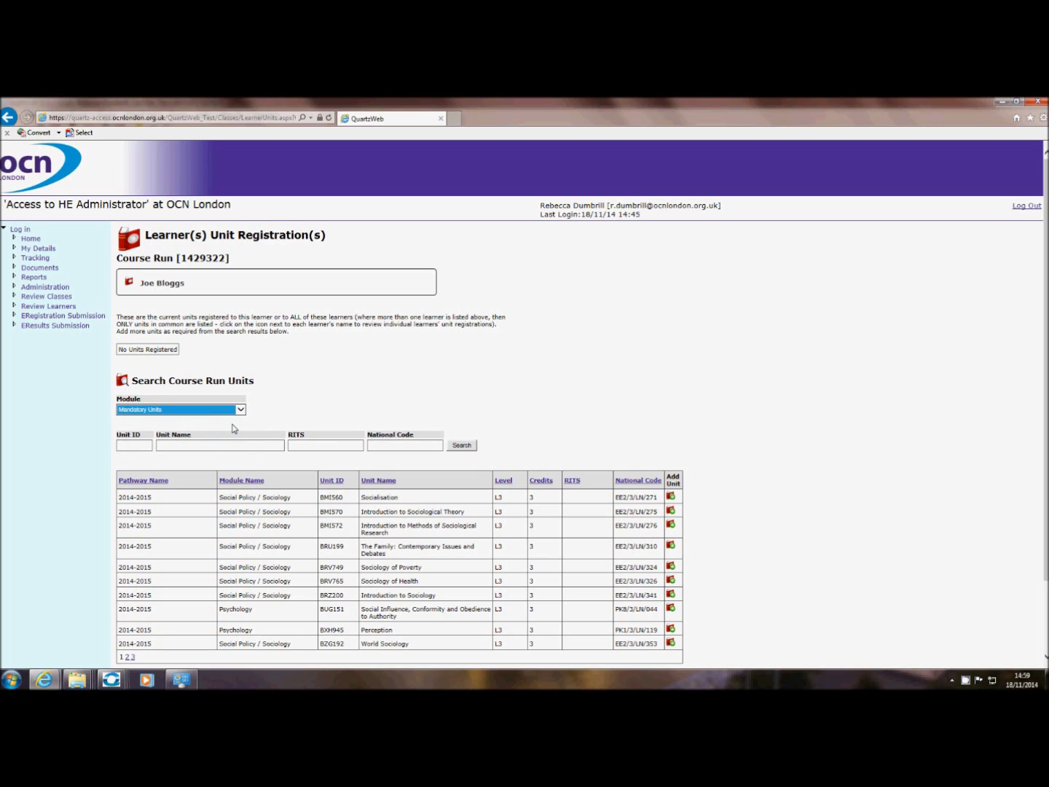
pyautogui.click(460, 446)
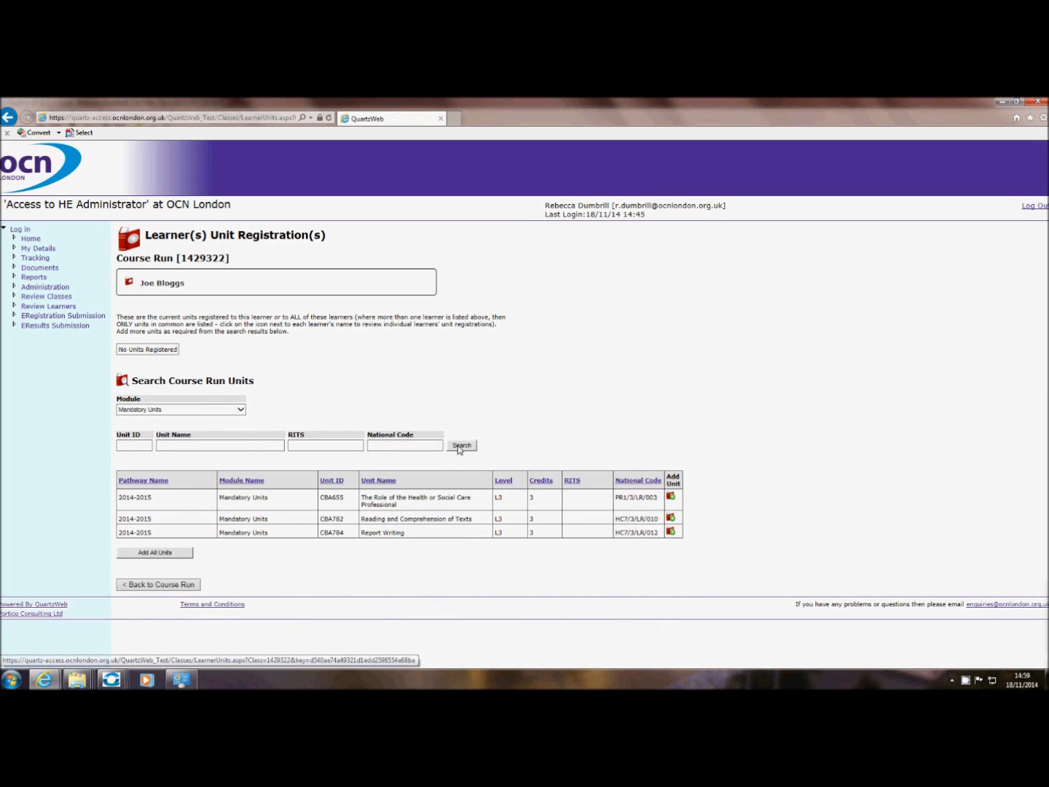
pyautogui.click(671, 497)
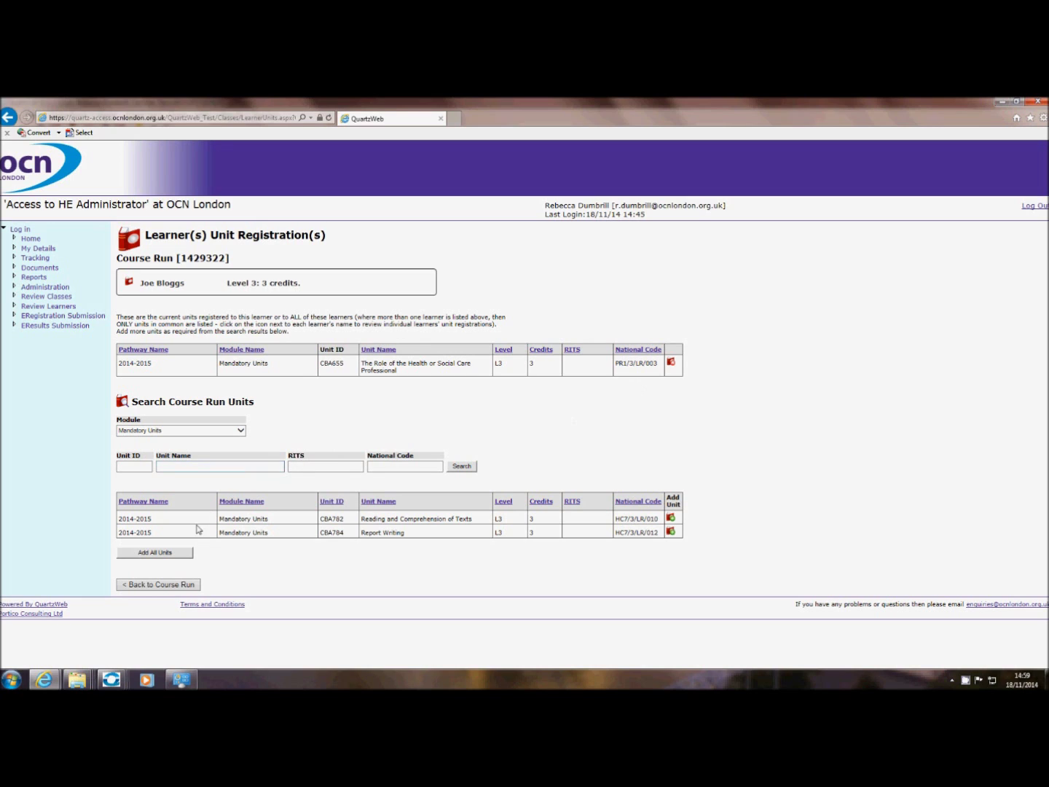
pyautogui.click(164, 553)
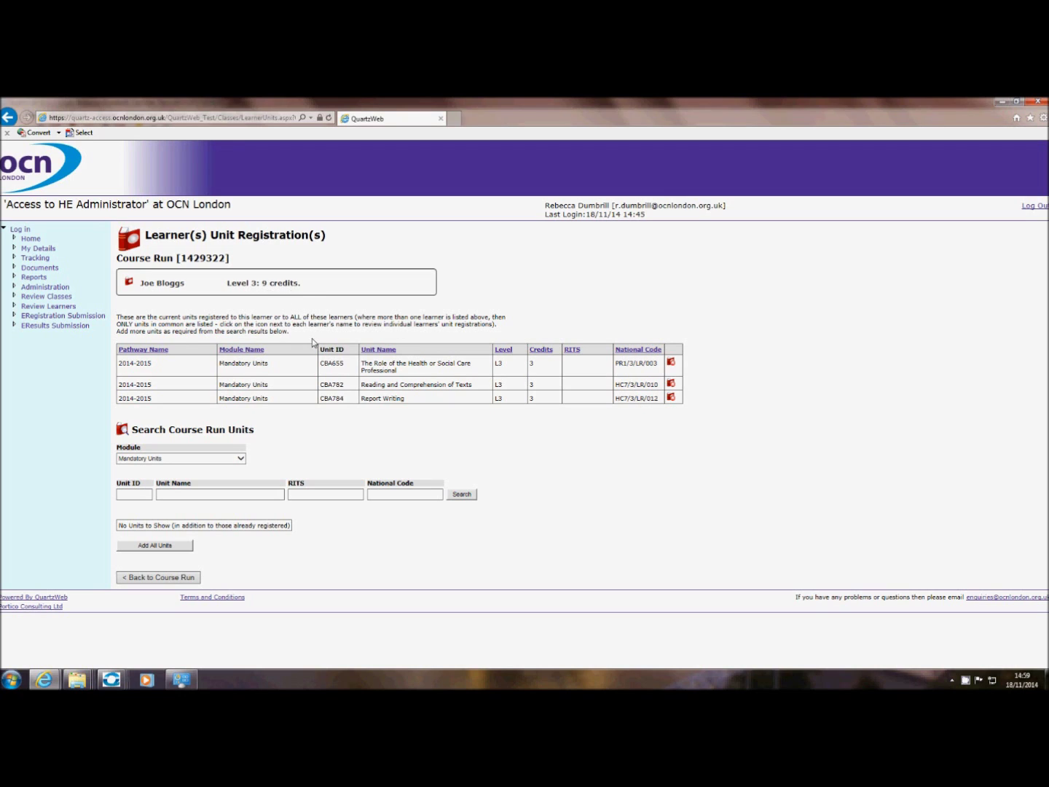
# Find the units of the Youth and Community Work Theory and Practice module and add all of them to the learner.
pyautogui.click(240, 459)
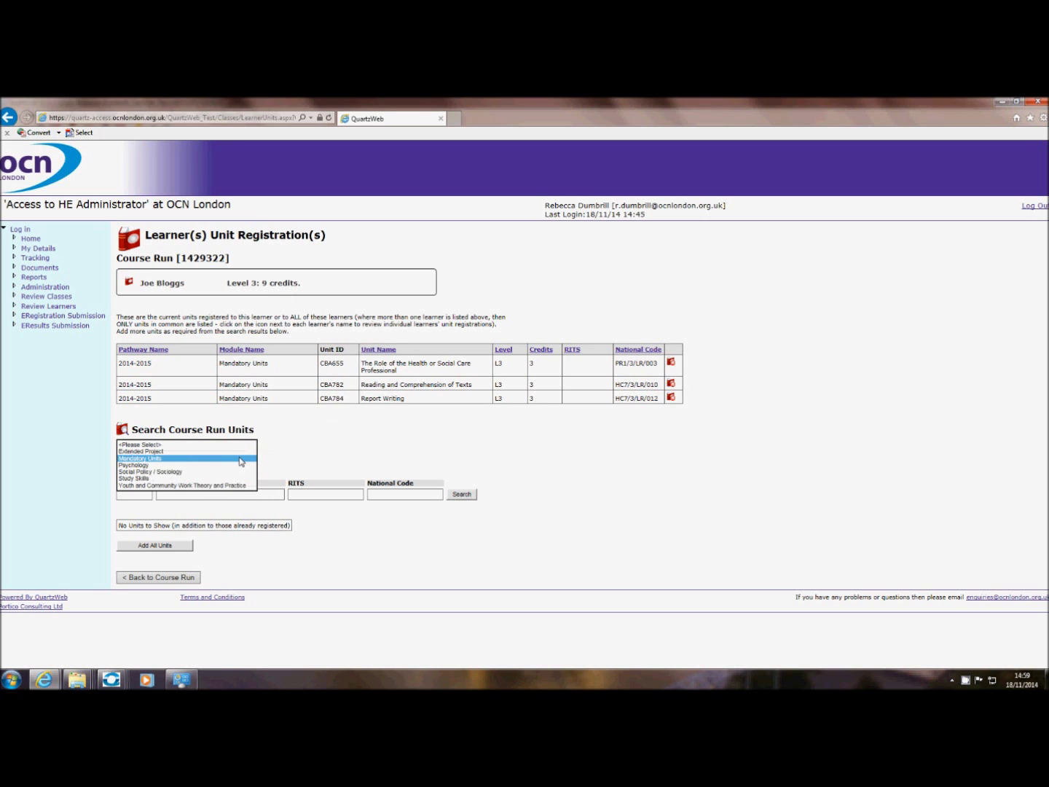
pyautogui.click(232, 485)
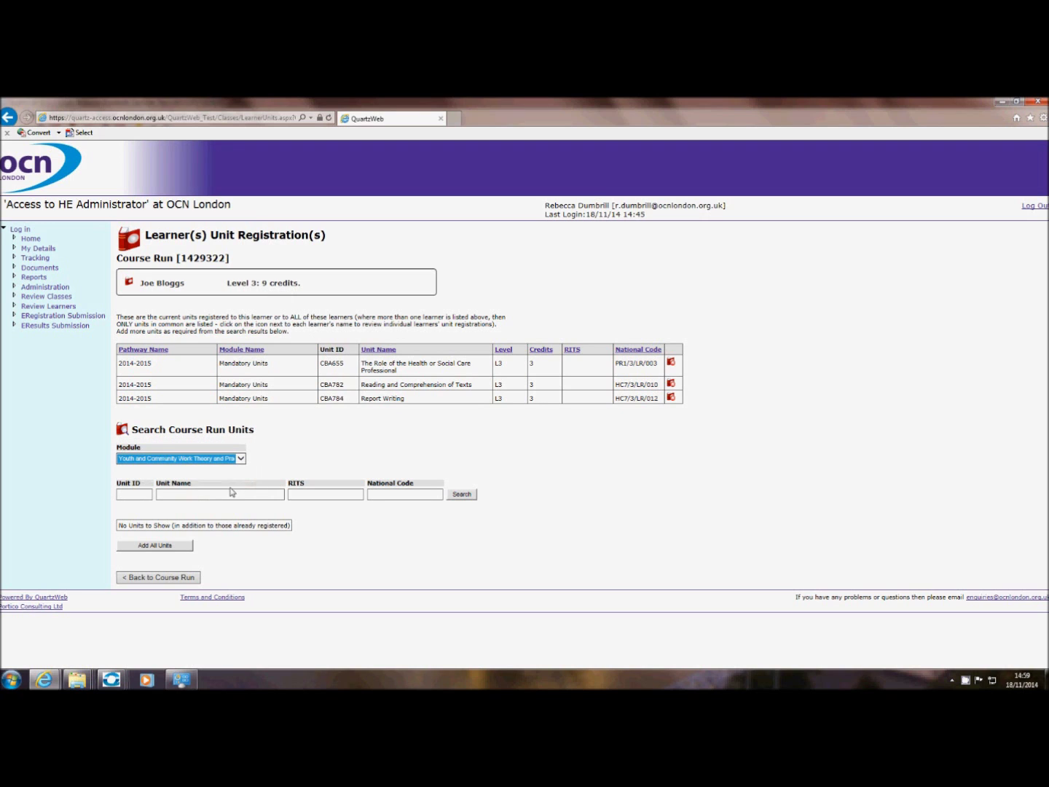
pyautogui.click(461, 496)
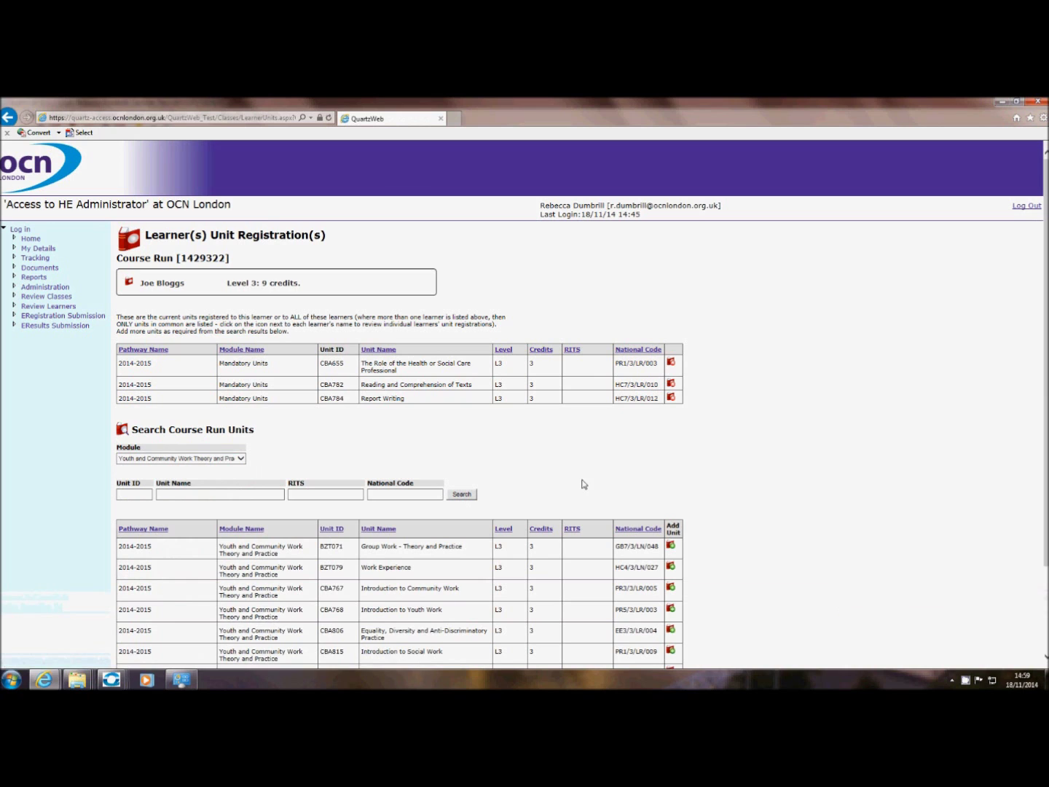
pyautogui.scroll(-2, 1045, 455)
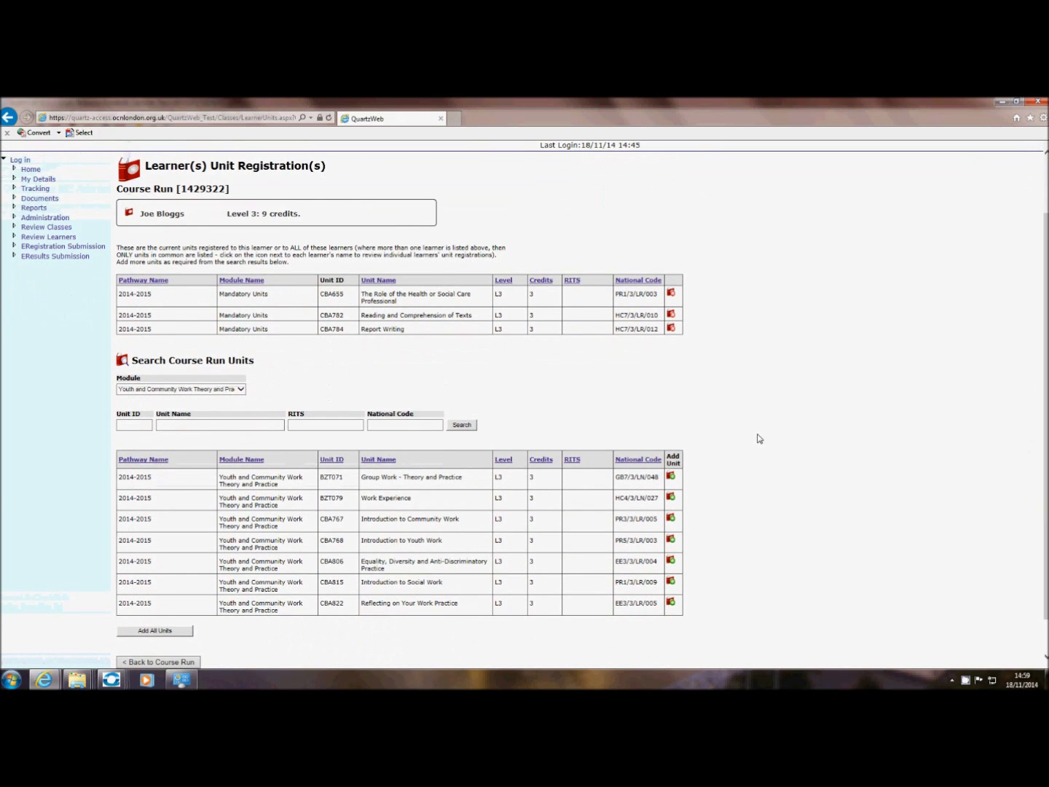
pyautogui.click(164, 632)
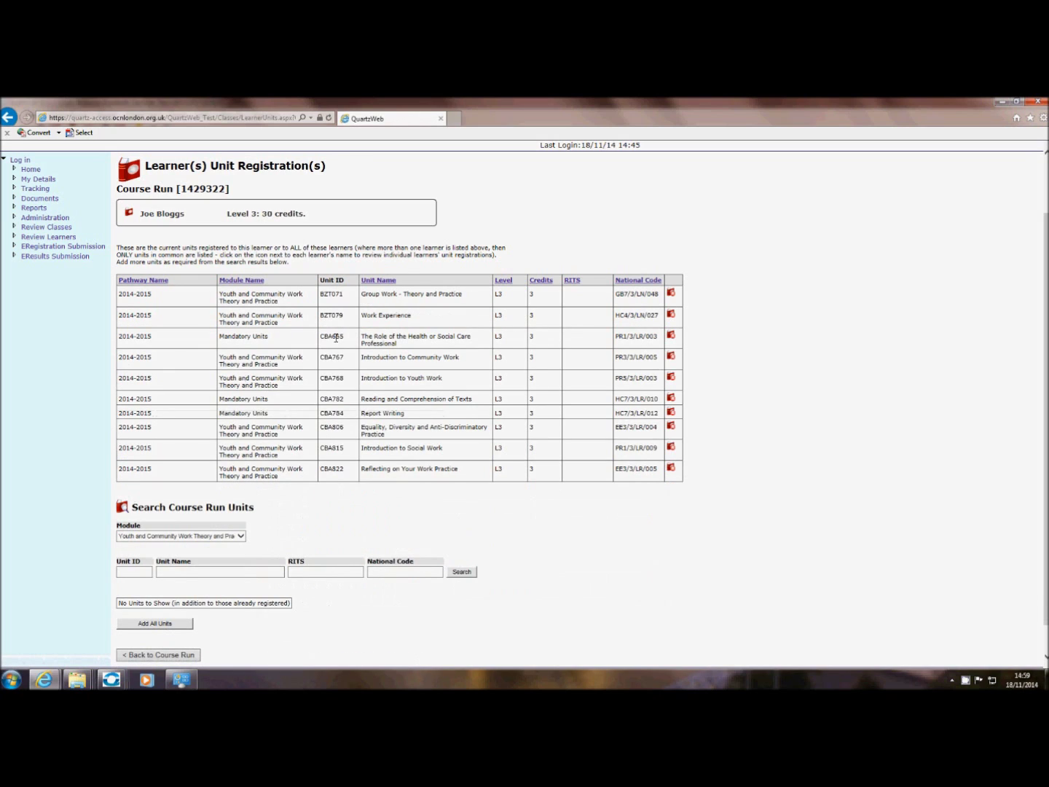
# Find the units of the Study Skills module and add all of them to the learner.
pyautogui.click(241, 537)
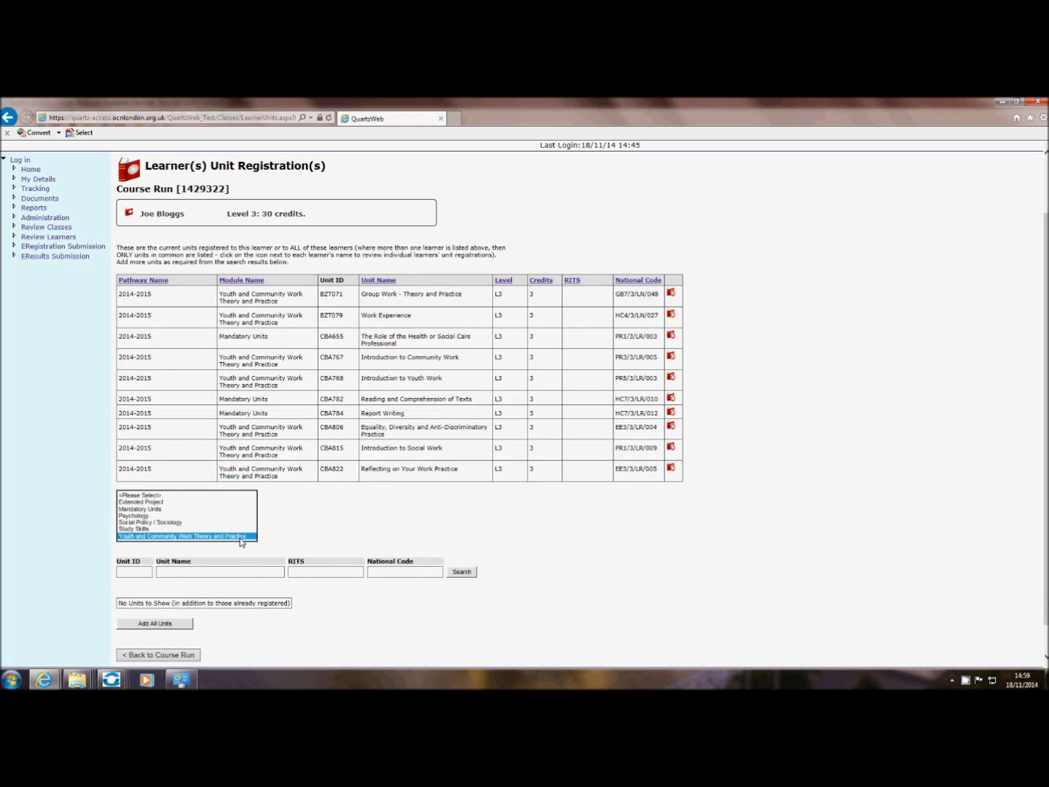
pyautogui.click(187, 529)
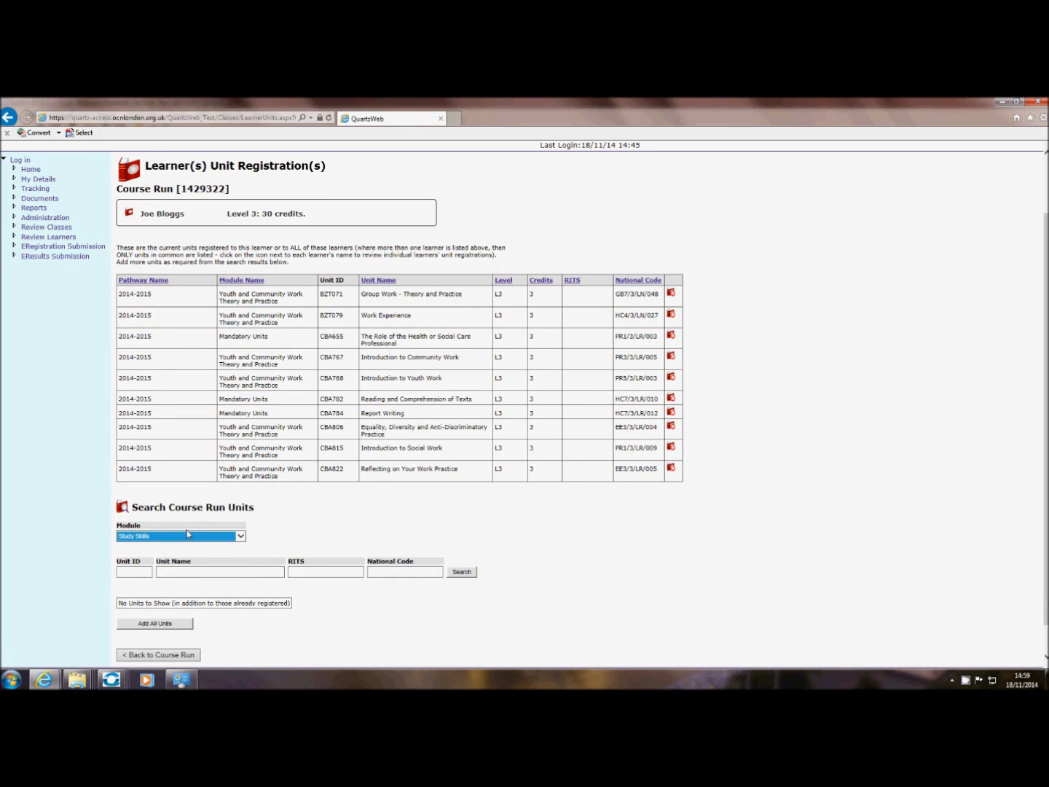
pyautogui.click(461, 572)
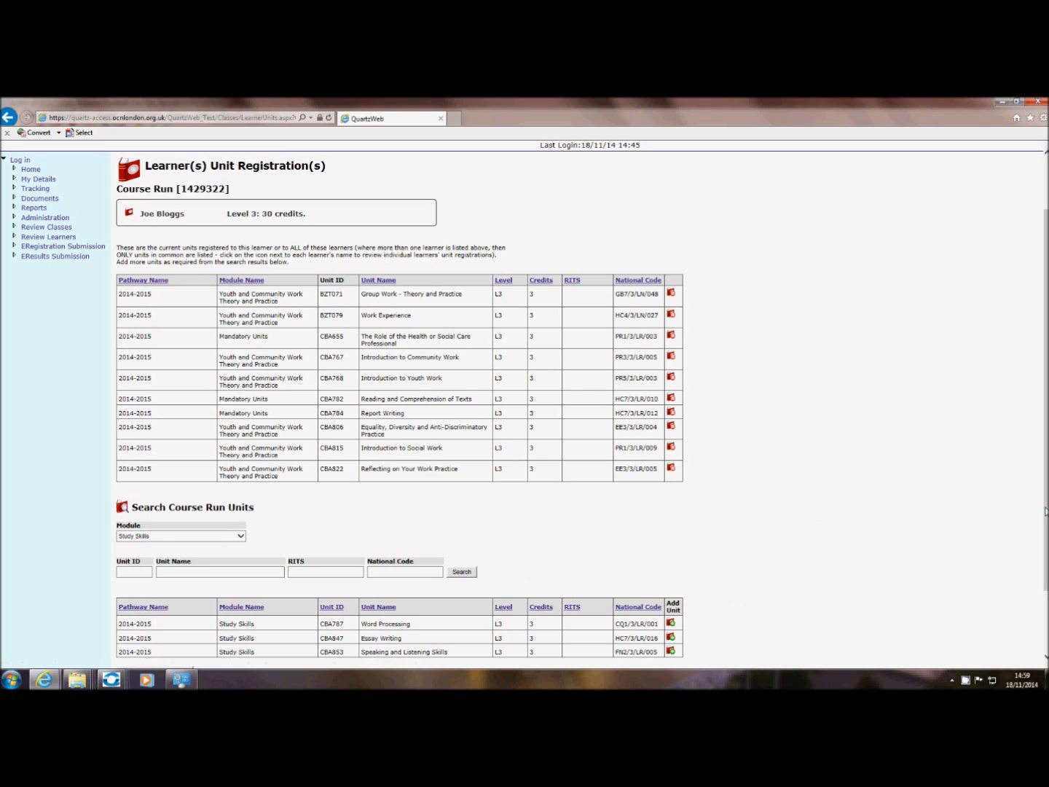
pyautogui.moveTo(1045, 510); pyautogui.dragTo(1043, 575)
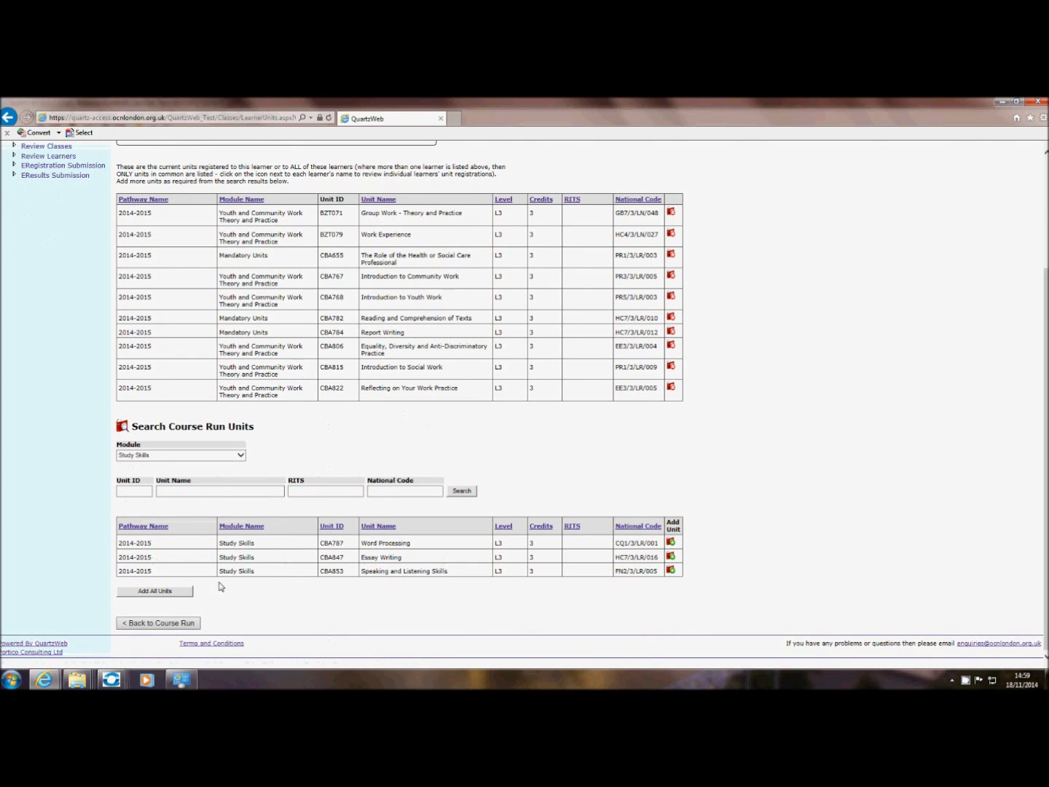
pyautogui.click(162, 592)
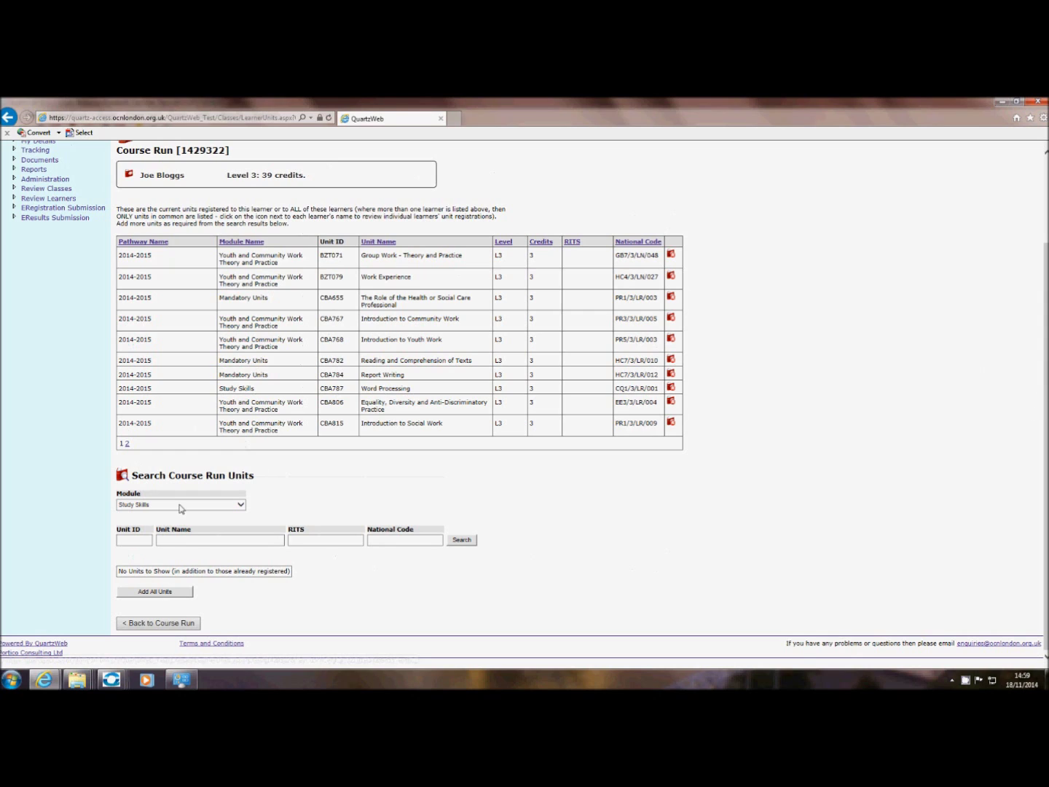
# Find the units of the Psychology module and add all of them to the learner.
pyautogui.click(241, 504)
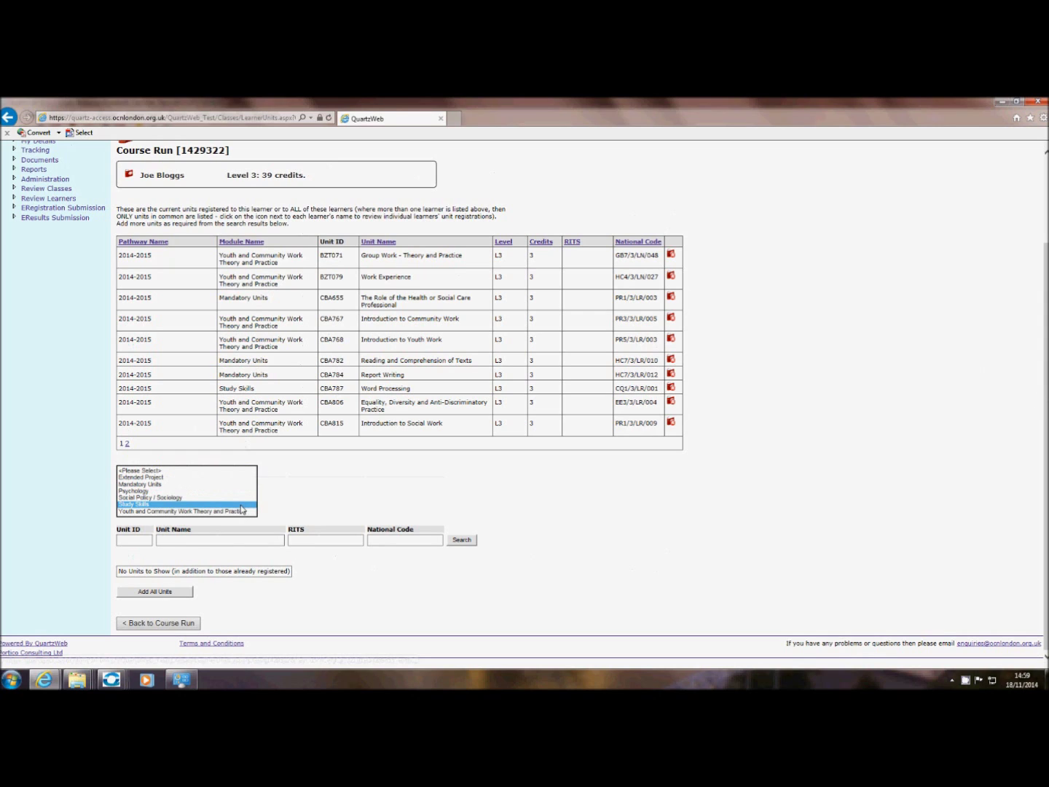
pyautogui.click(145, 491)
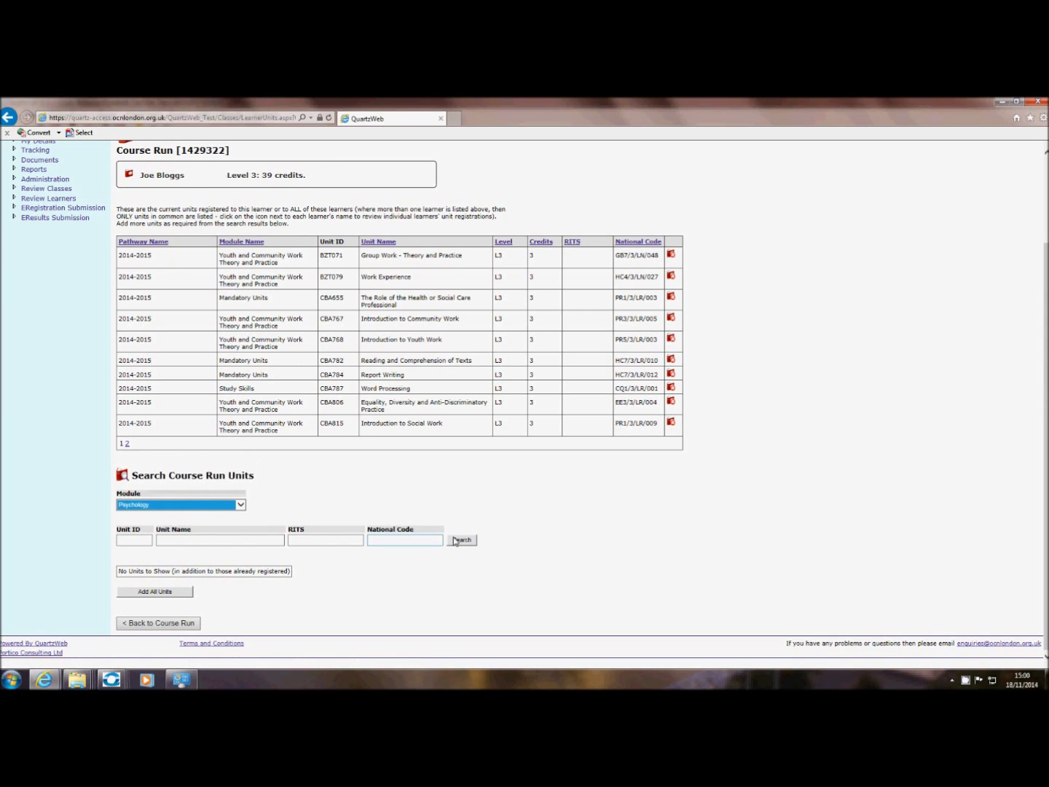
pyautogui.click(459, 540)
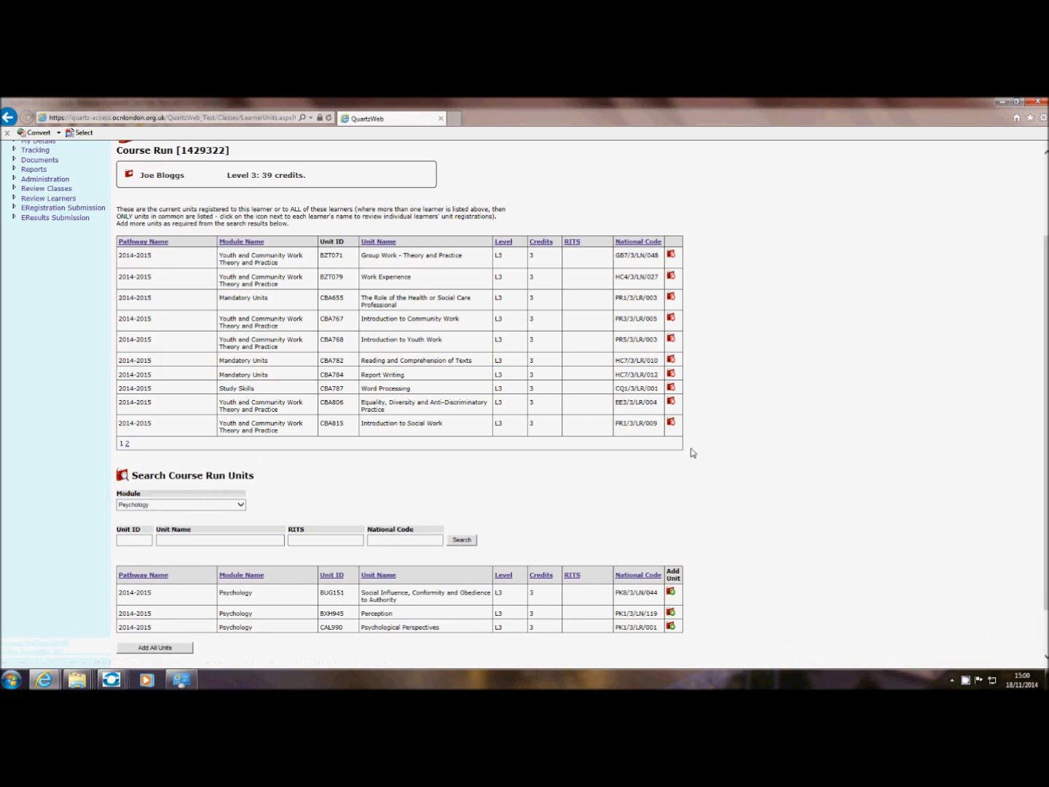
pyautogui.click(164, 648)
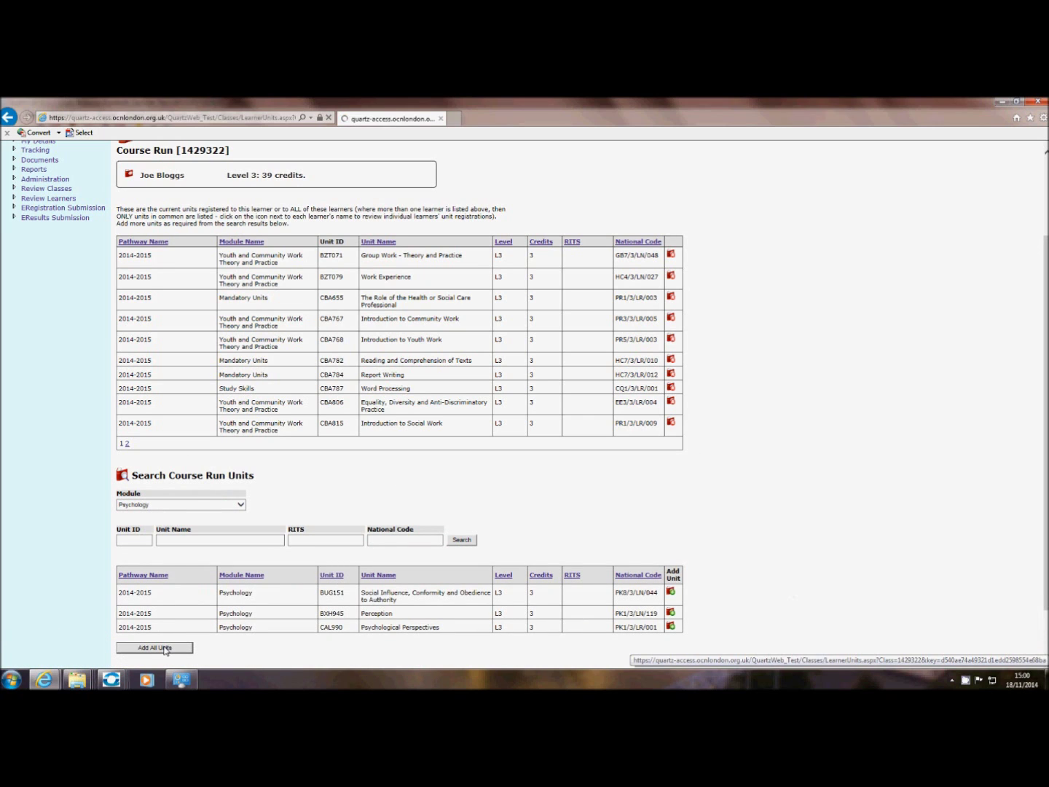
# From the Social Policy / Sociology module, add Socialisation, Introduction to Sociological Theory and Introduction to Methods of Sociological Research, and check the learner's credit total.
pyautogui.click(240, 504)
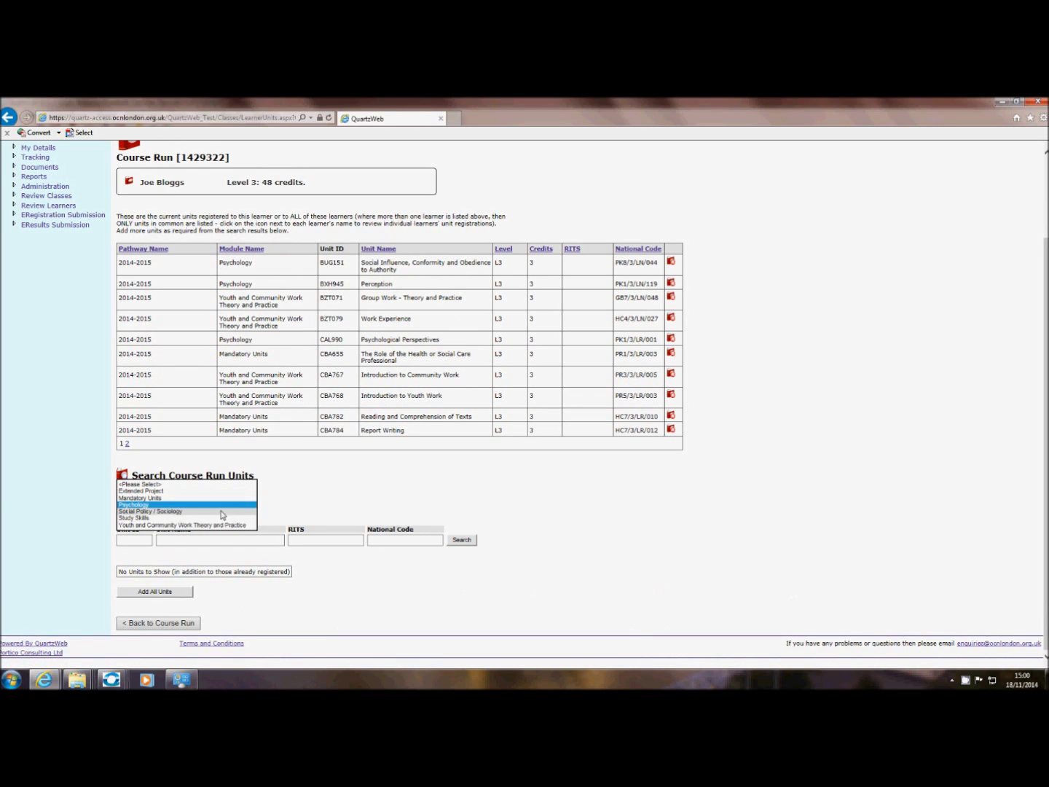
pyautogui.click(222, 512)
pyautogui.click(461, 540)
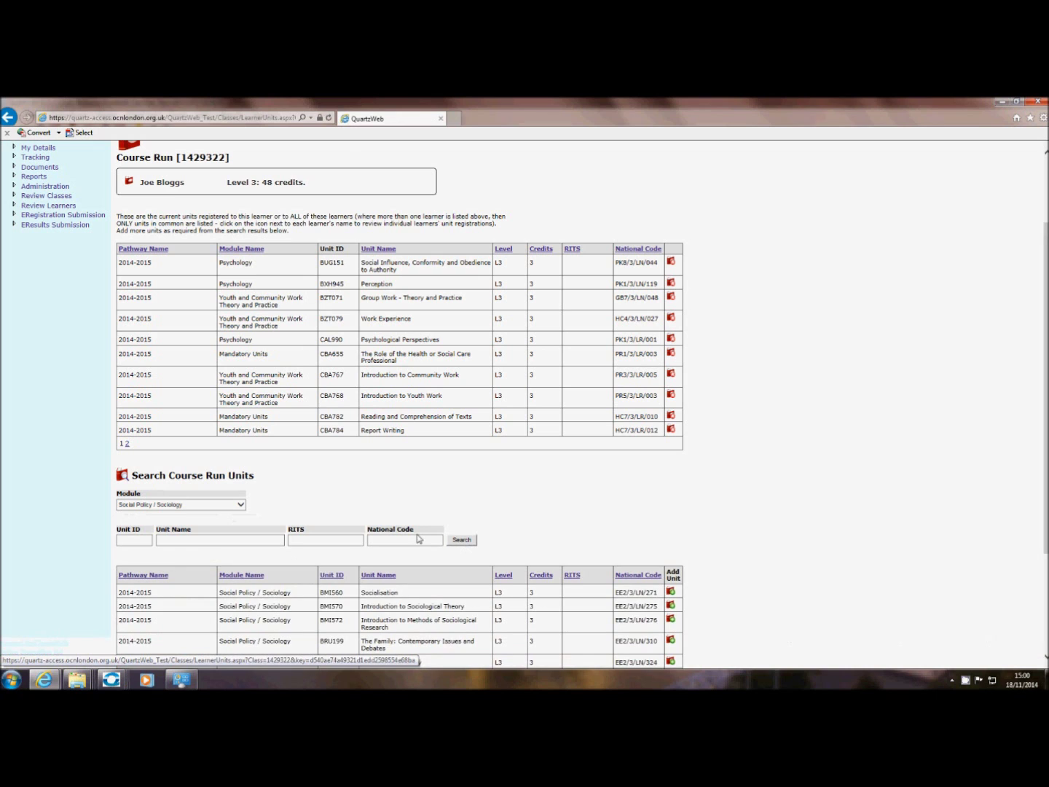
pyautogui.scroll(-3, 419, 538)
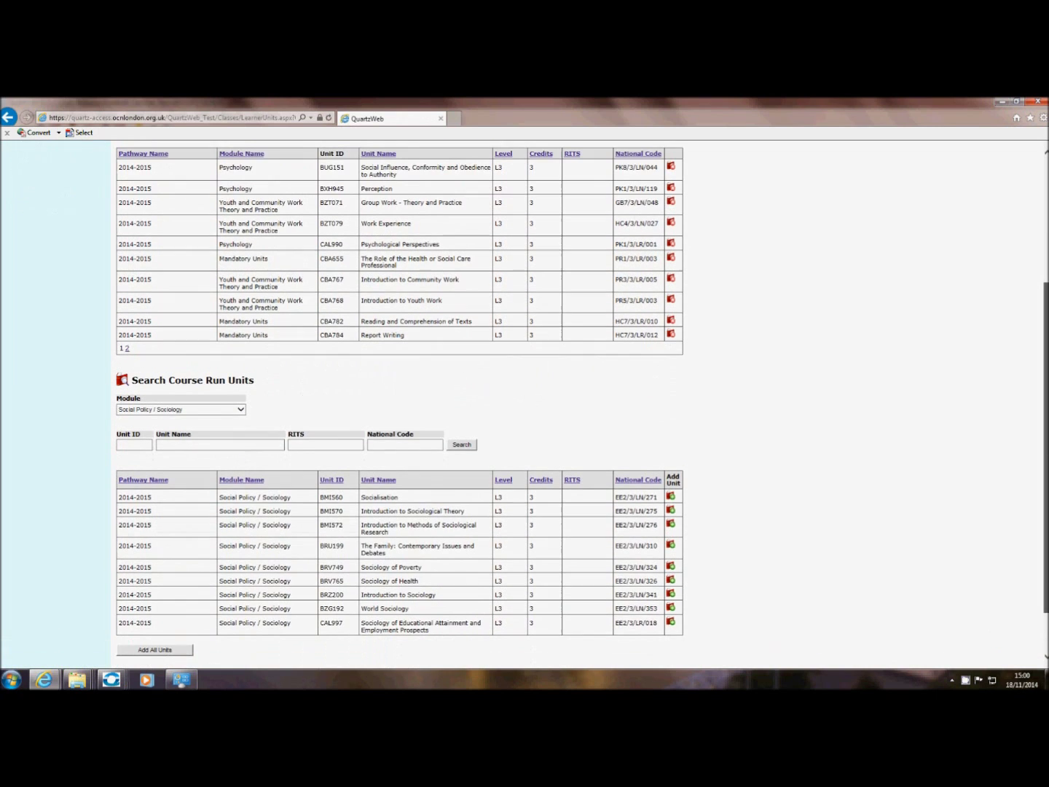
pyautogui.click(670, 492)
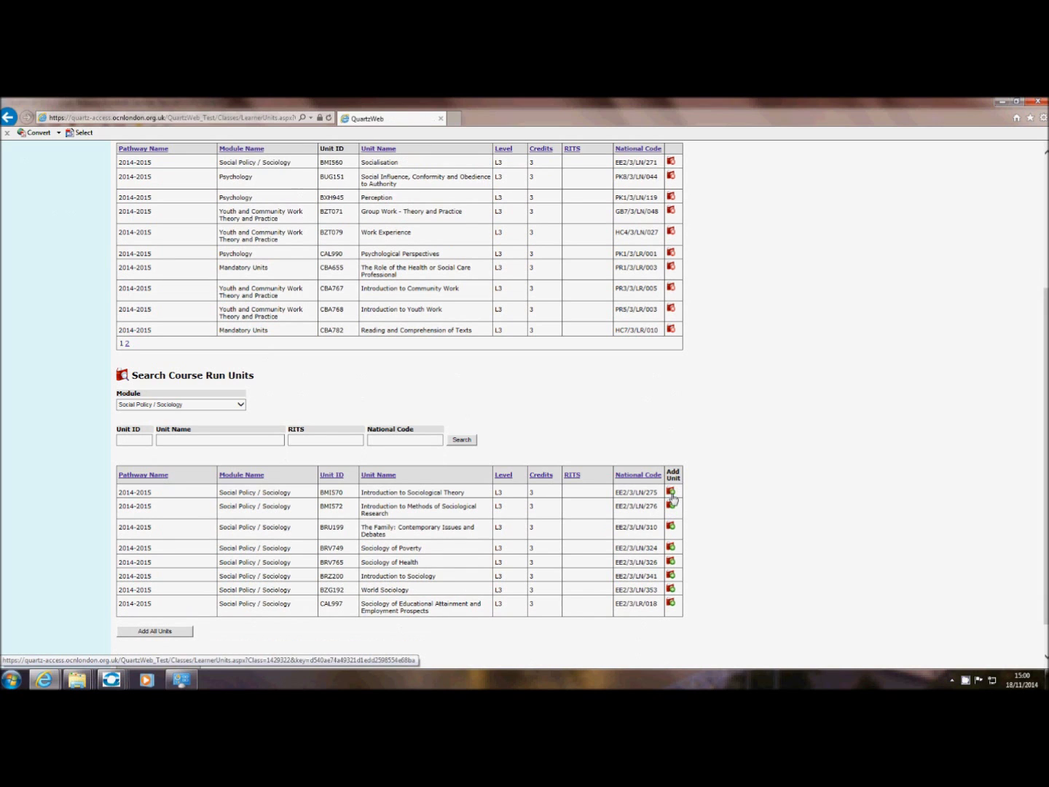
pyautogui.click(670, 493)
pyautogui.click(670, 492)
pyautogui.moveTo(1045, 468); pyautogui.dragTo(1045, 332)
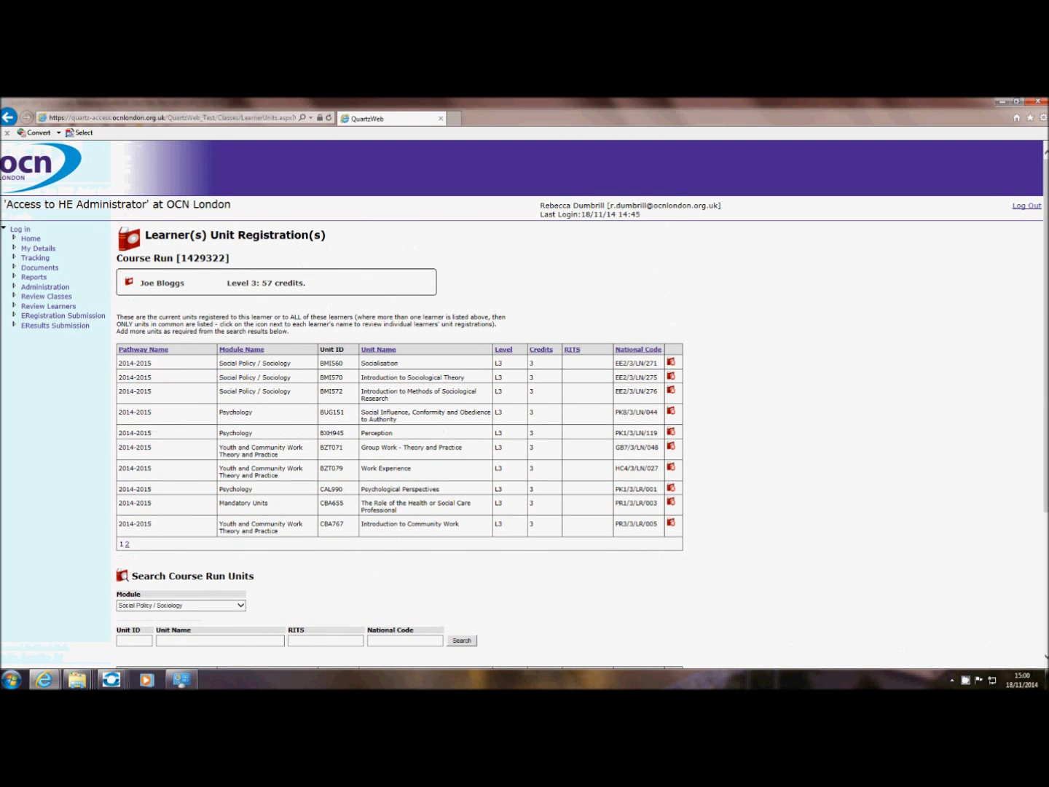
# Add the World Sociology unit to the learner and check the credit total again.
pyautogui.scroll(-3, 780, 599)
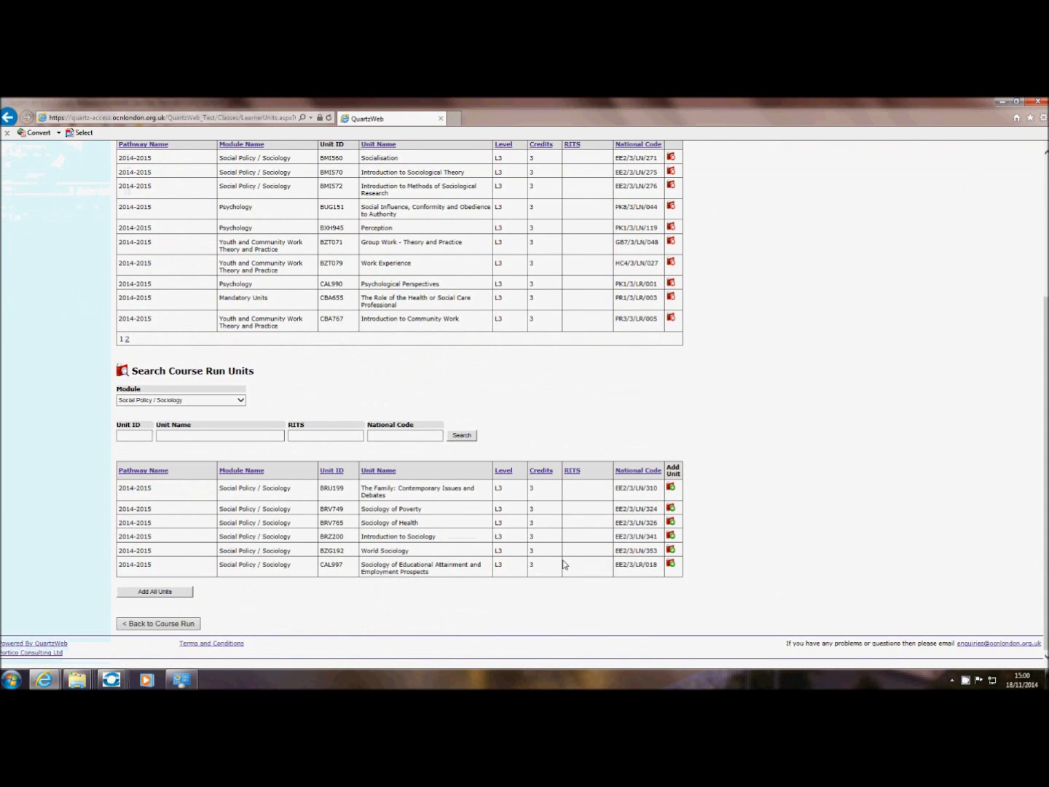
pyautogui.click(670, 551)
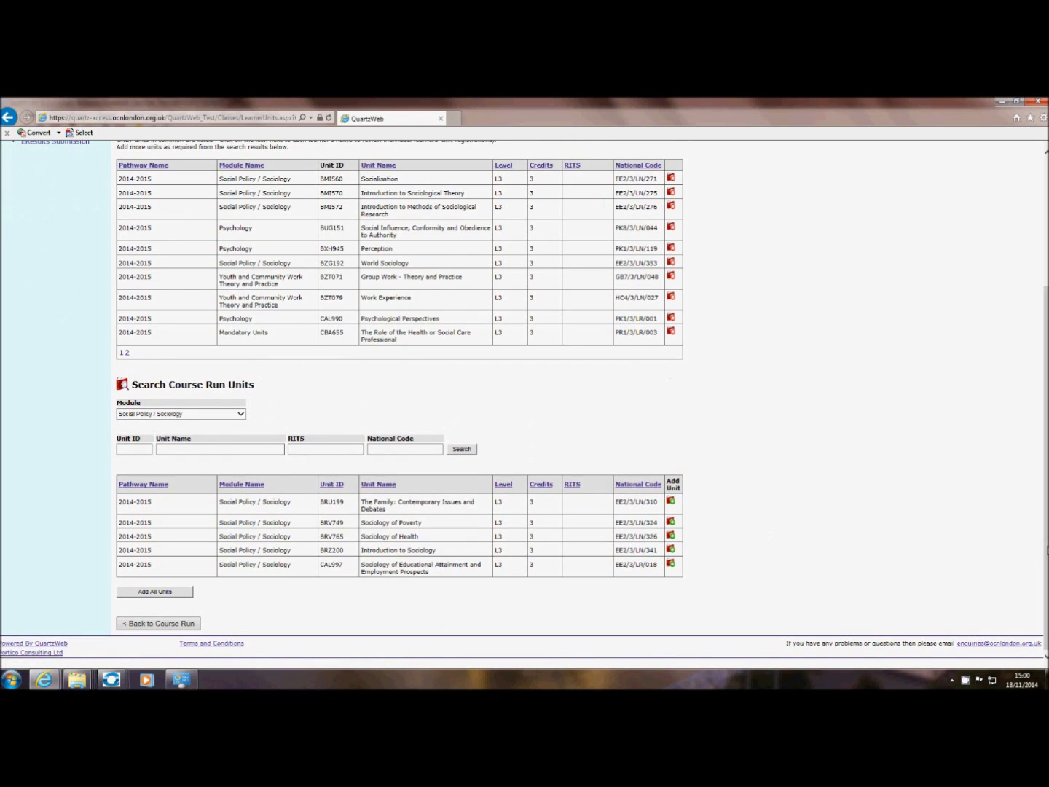
pyautogui.moveTo(1046, 552); pyautogui.dragTo(1041, 357)
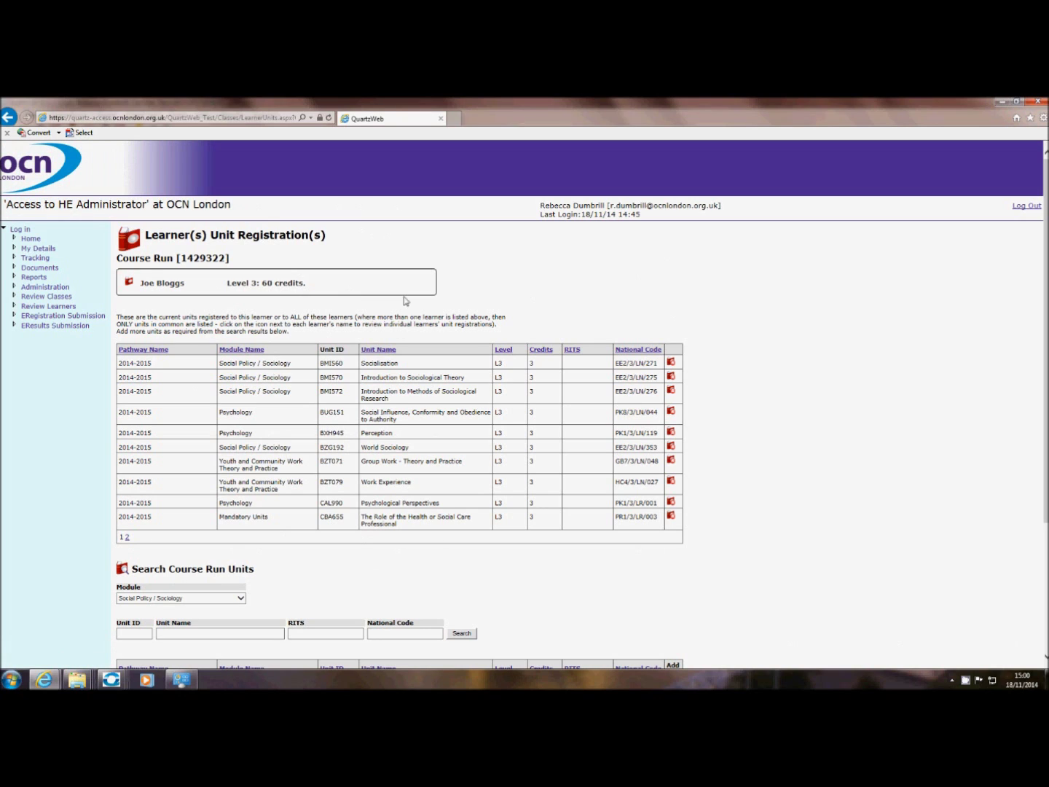
# Remove the Socialisation unit from the learner's registered units and confirm the removal.
pyautogui.click(671, 363)
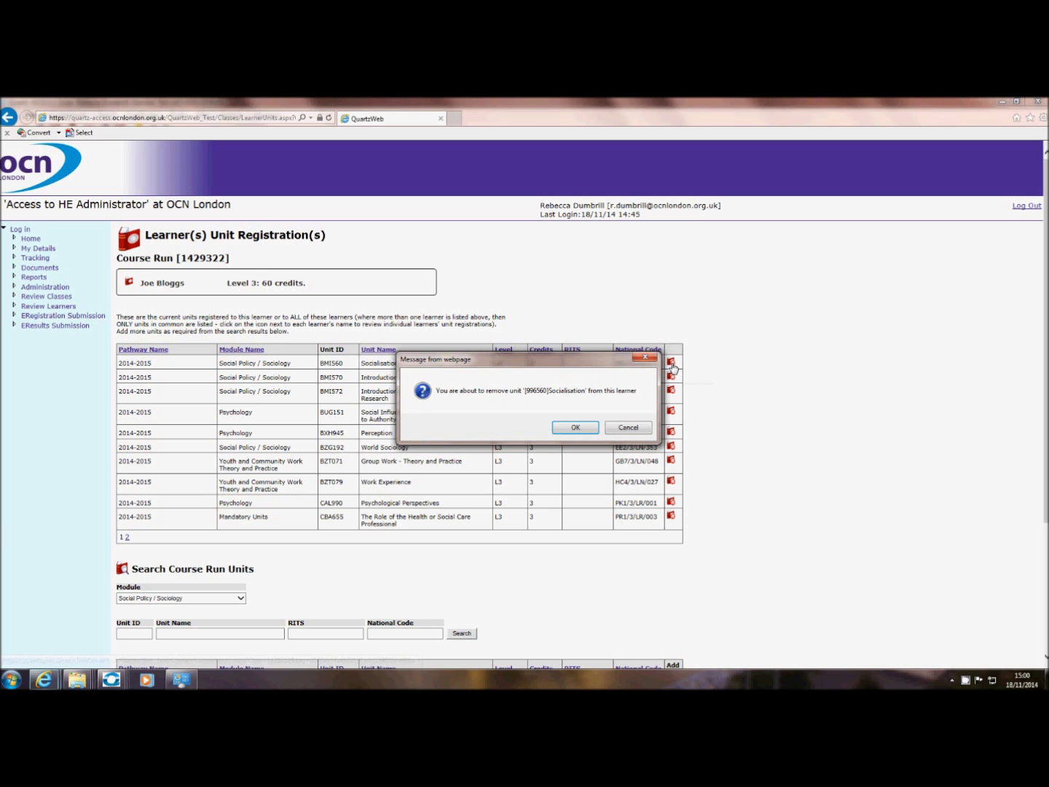
pyautogui.click(594, 433)
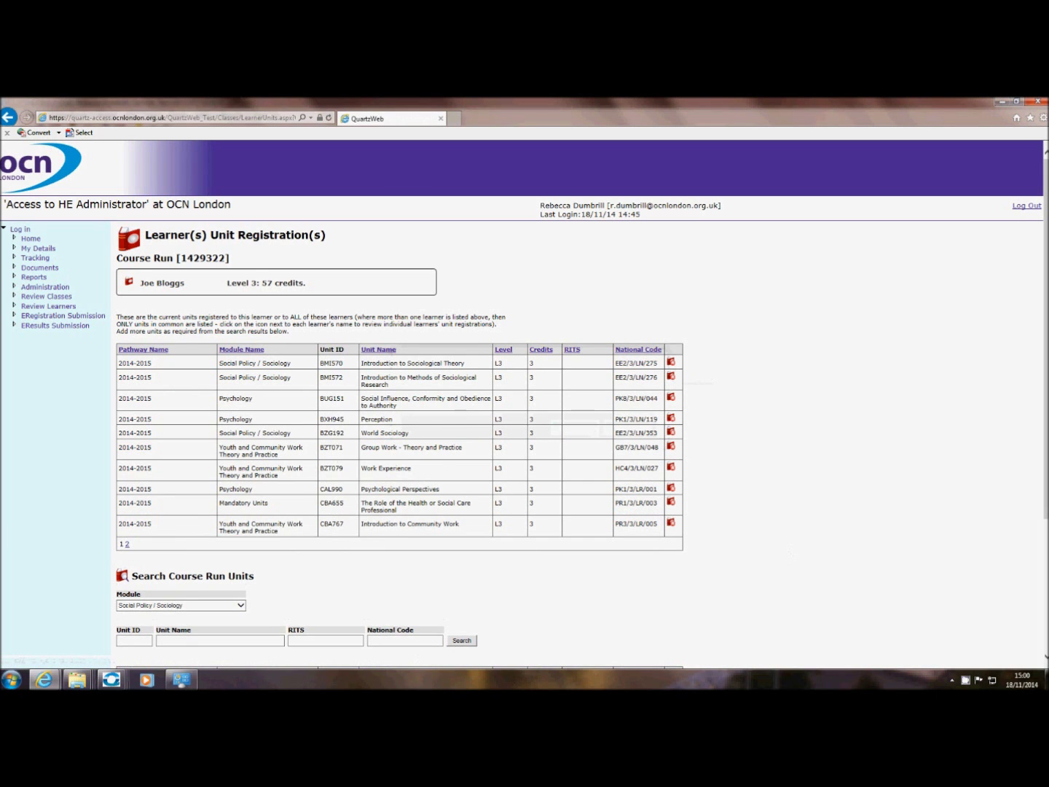
# Add the Introduction to Sociology unit to the learner and return to the course run.
pyautogui.scroll(-2, 1045, 446)
pyautogui.scroll(-2, 1016, 511)
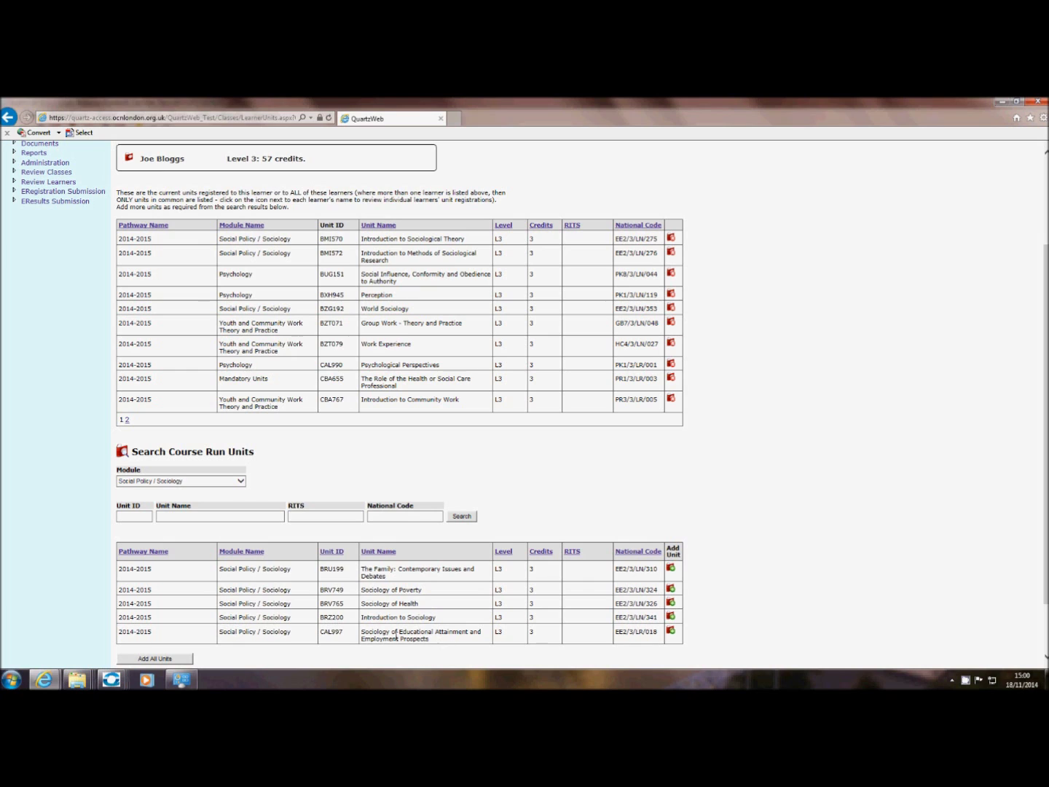
pyautogui.click(670, 617)
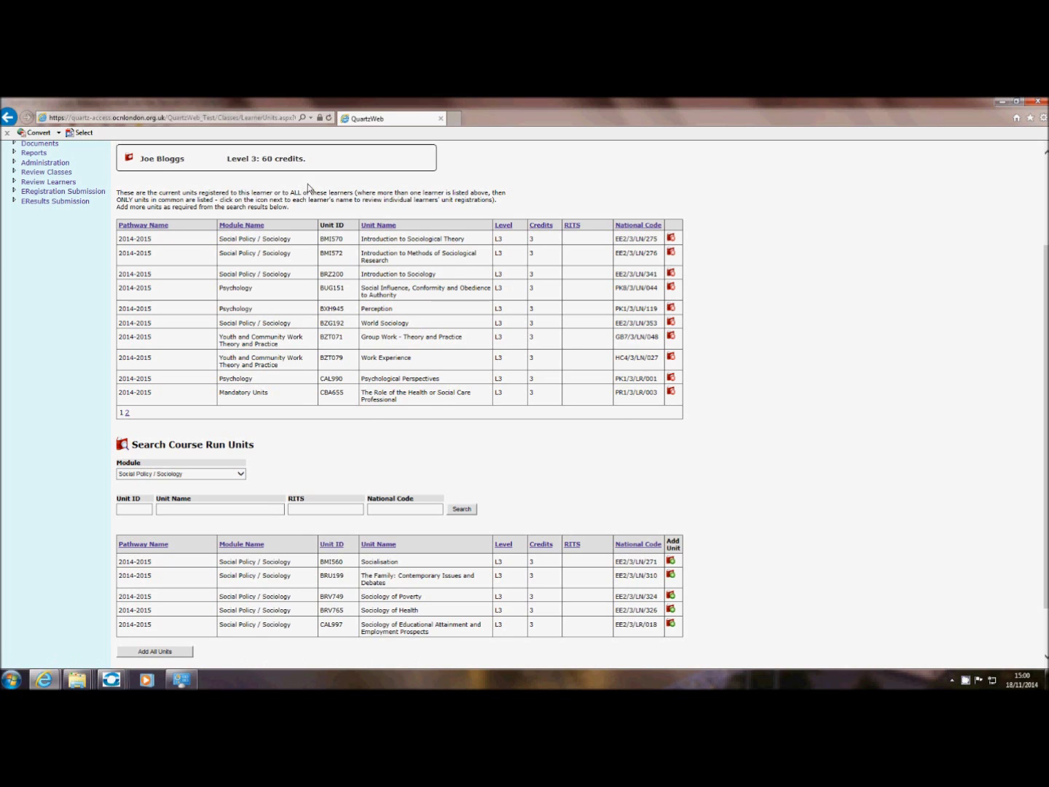
pyautogui.scroll(-2, 814, 552)
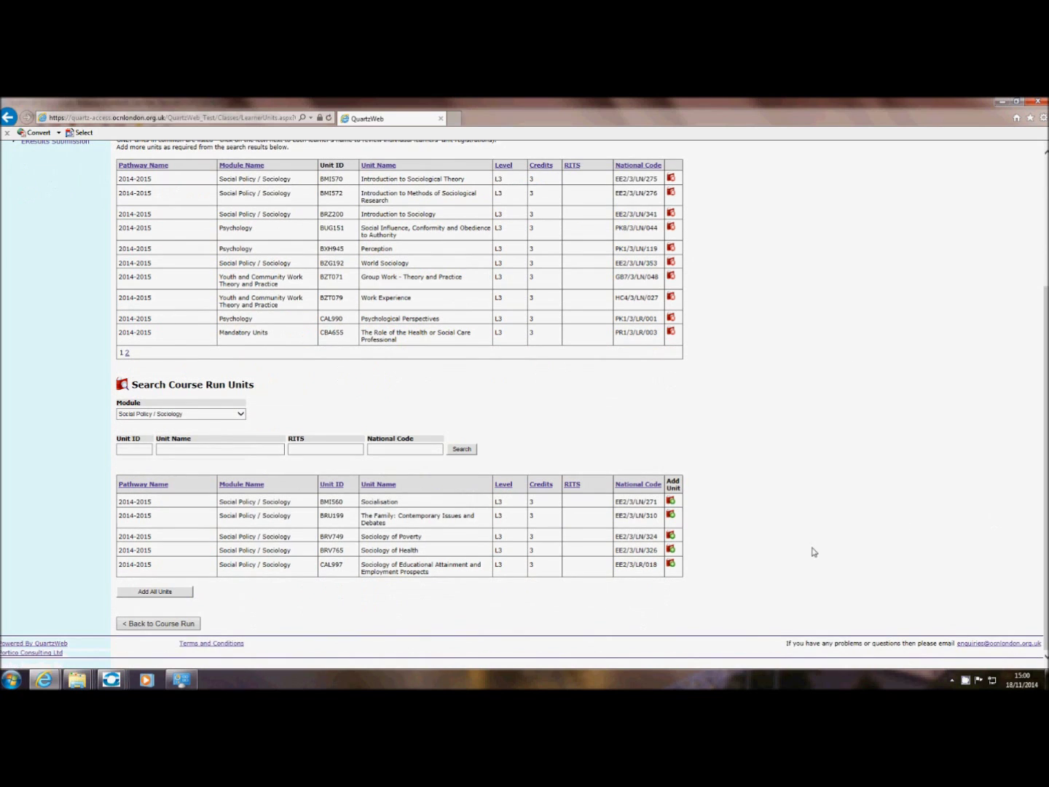
pyautogui.click(145, 624)
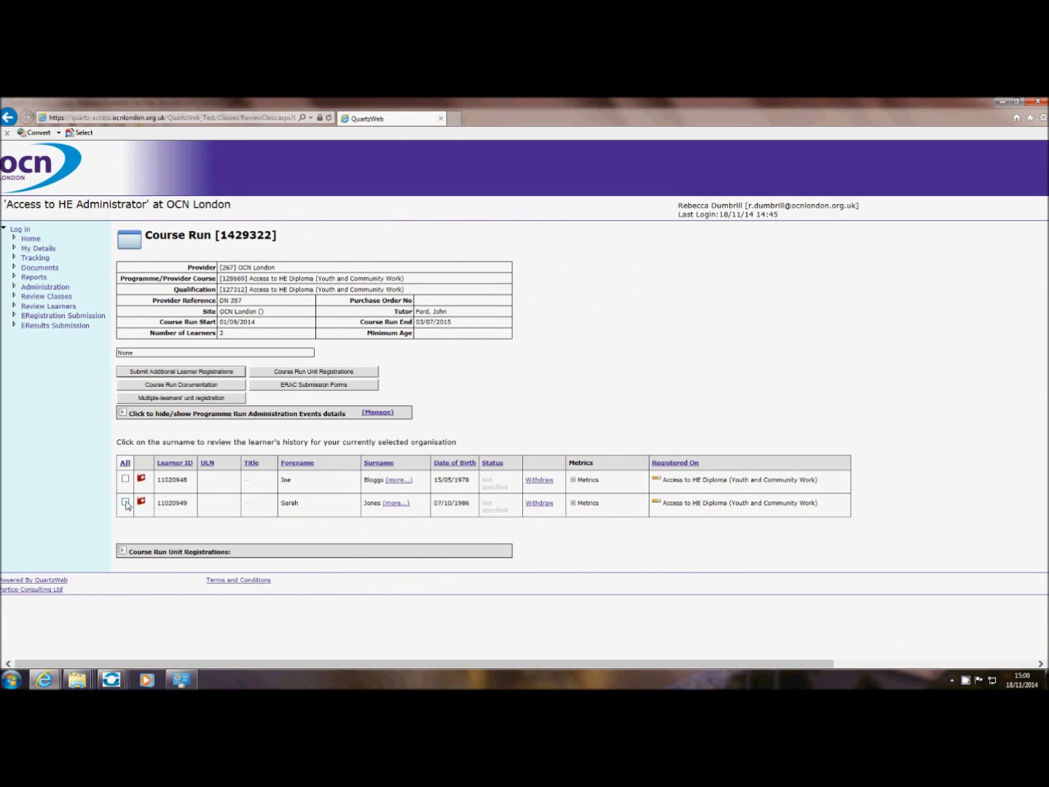
# Open unit registration for the second learner in the course run and add all available units.
pyautogui.click(206, 398)
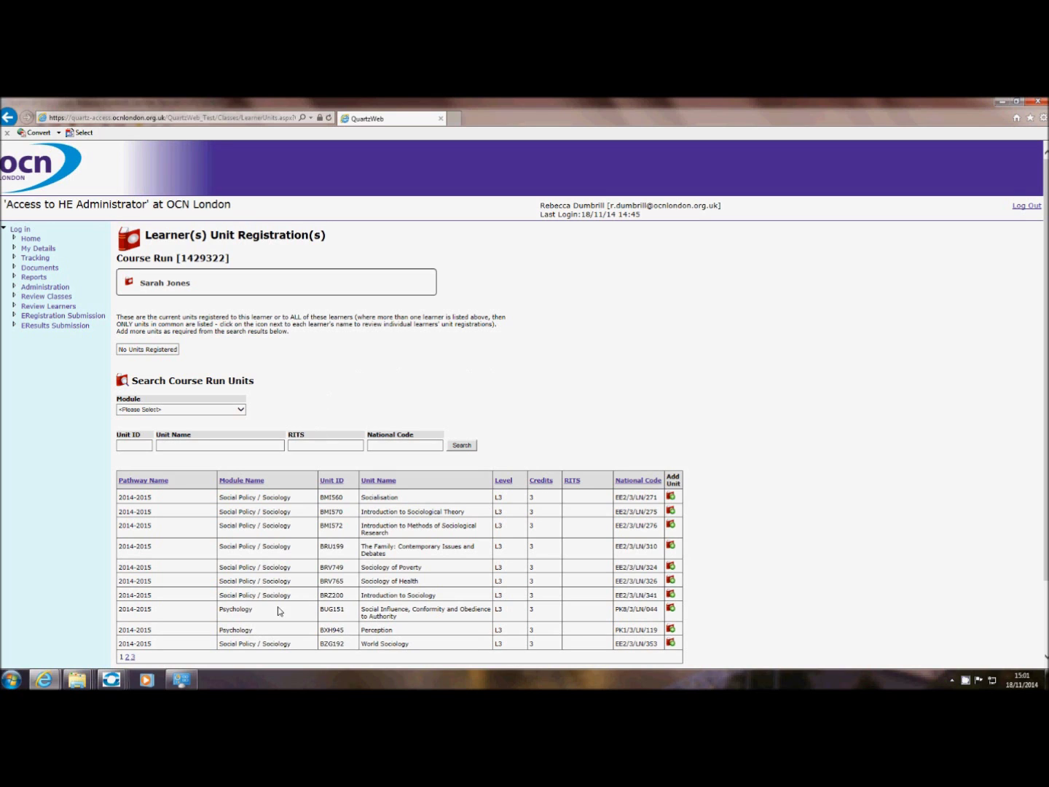
pyautogui.scroll(-3, 158, 643)
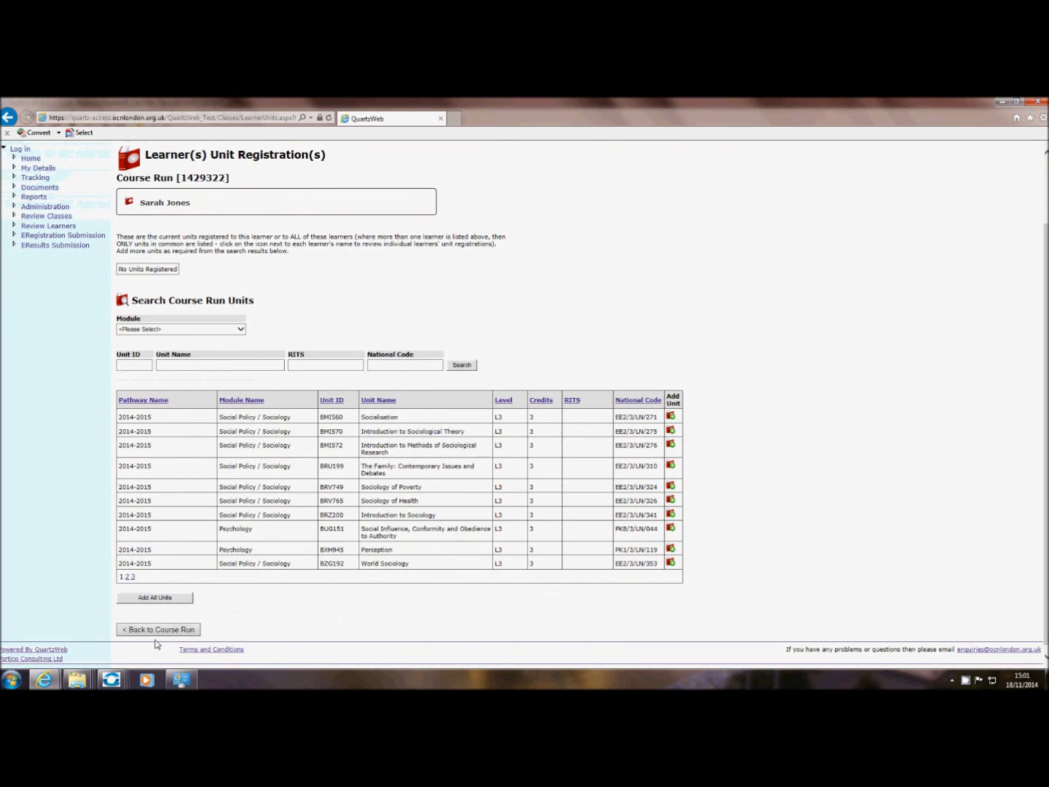
pyautogui.click(175, 601)
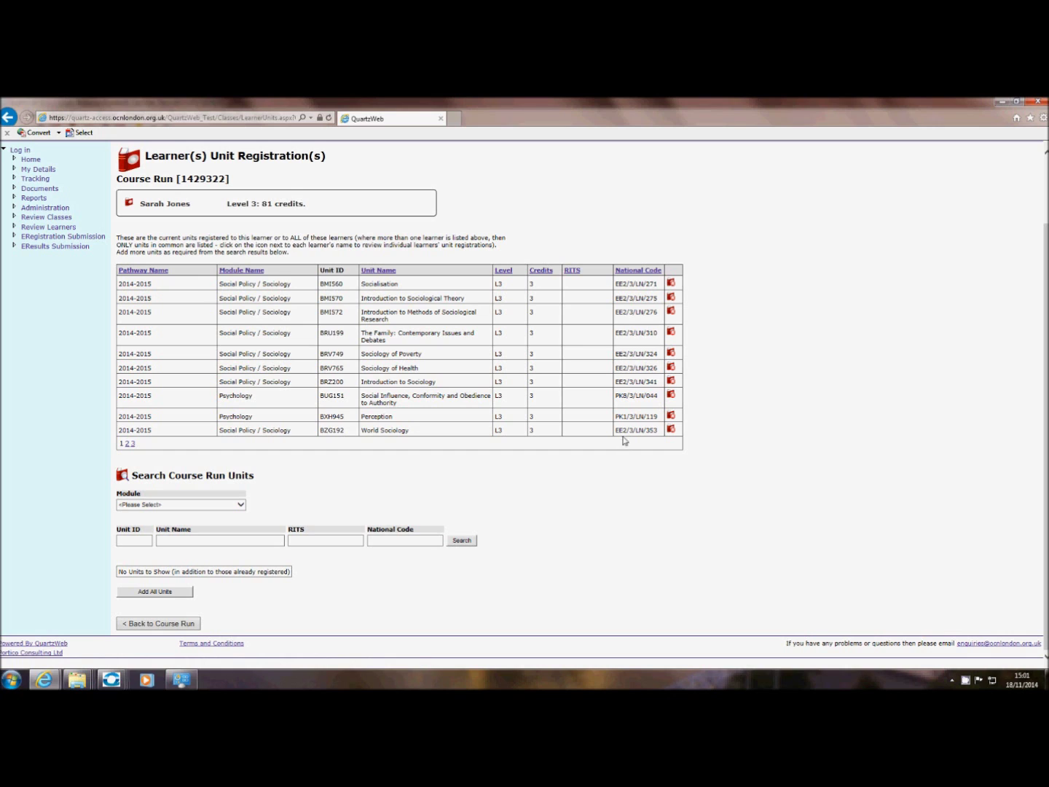
# Remove Perception, Reading and Comprehension of Texts, Report Writing and The Role of the Health or Social Care Professional from the second learner's units.
pyautogui.click(671, 416)
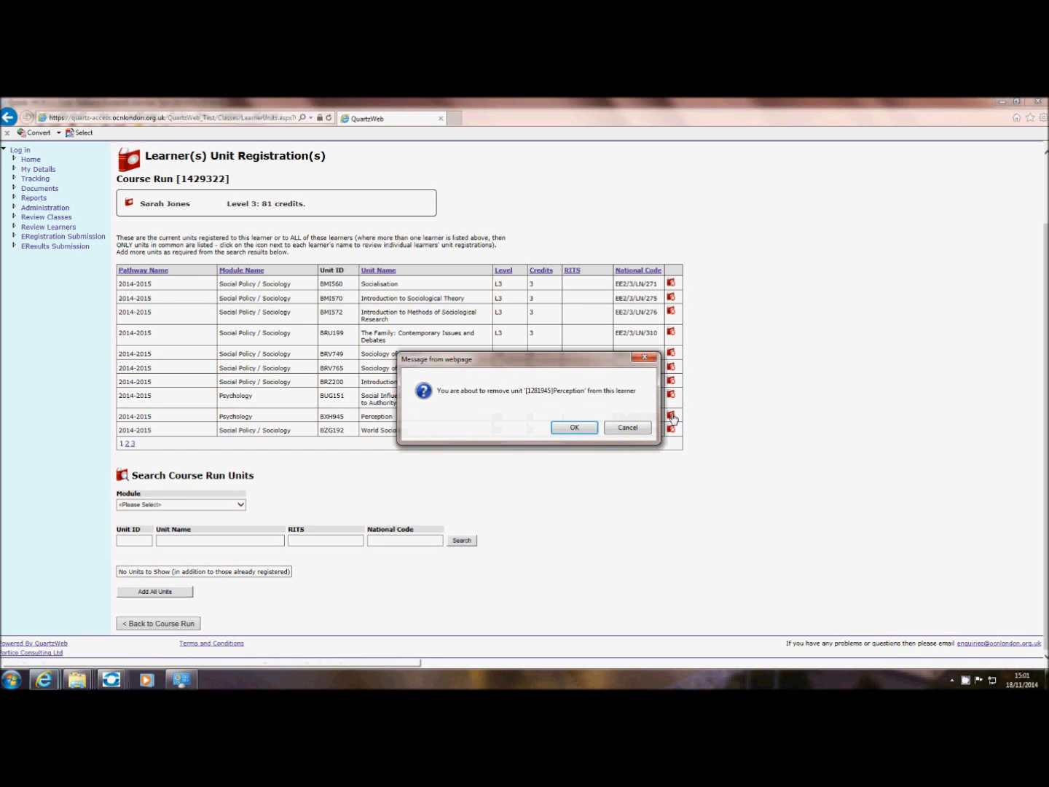
pyautogui.click(579, 428)
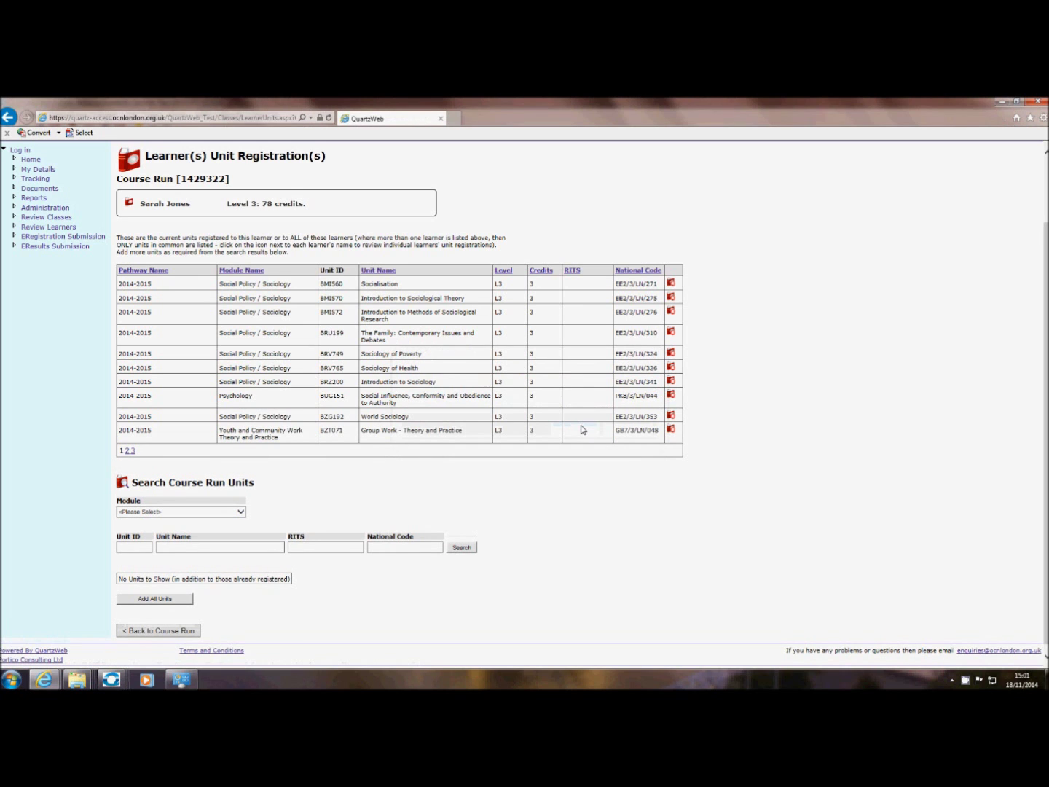
pyautogui.click(127, 451)
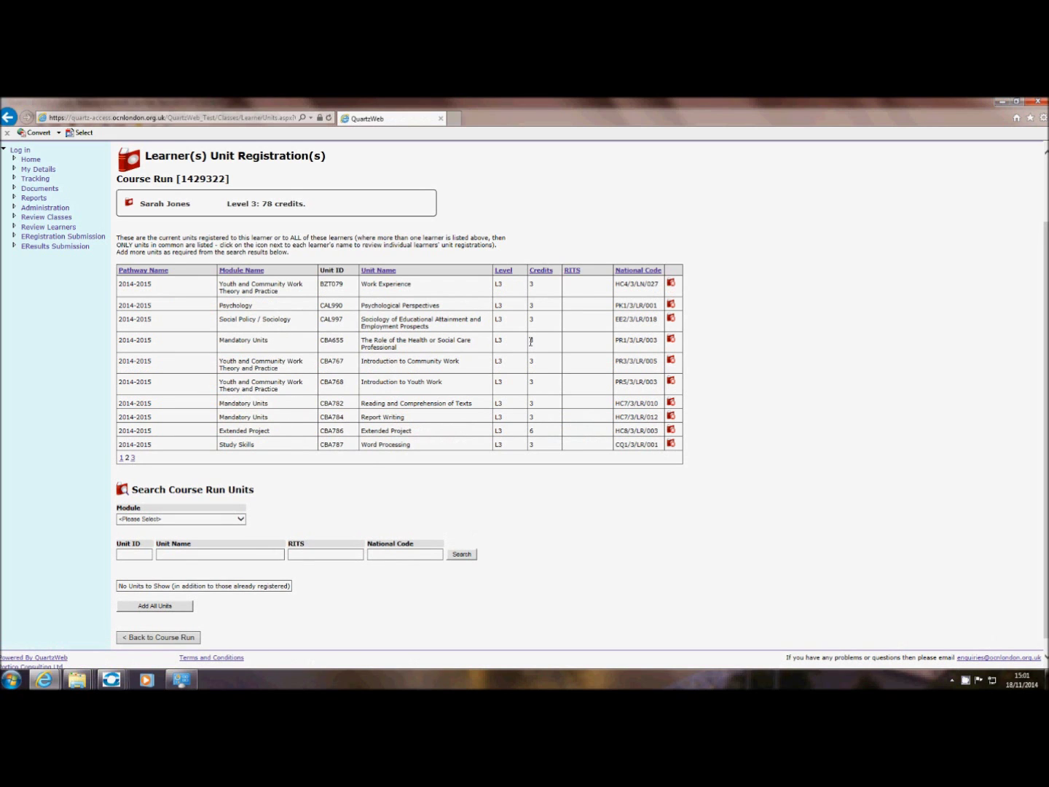
pyautogui.click(670, 404)
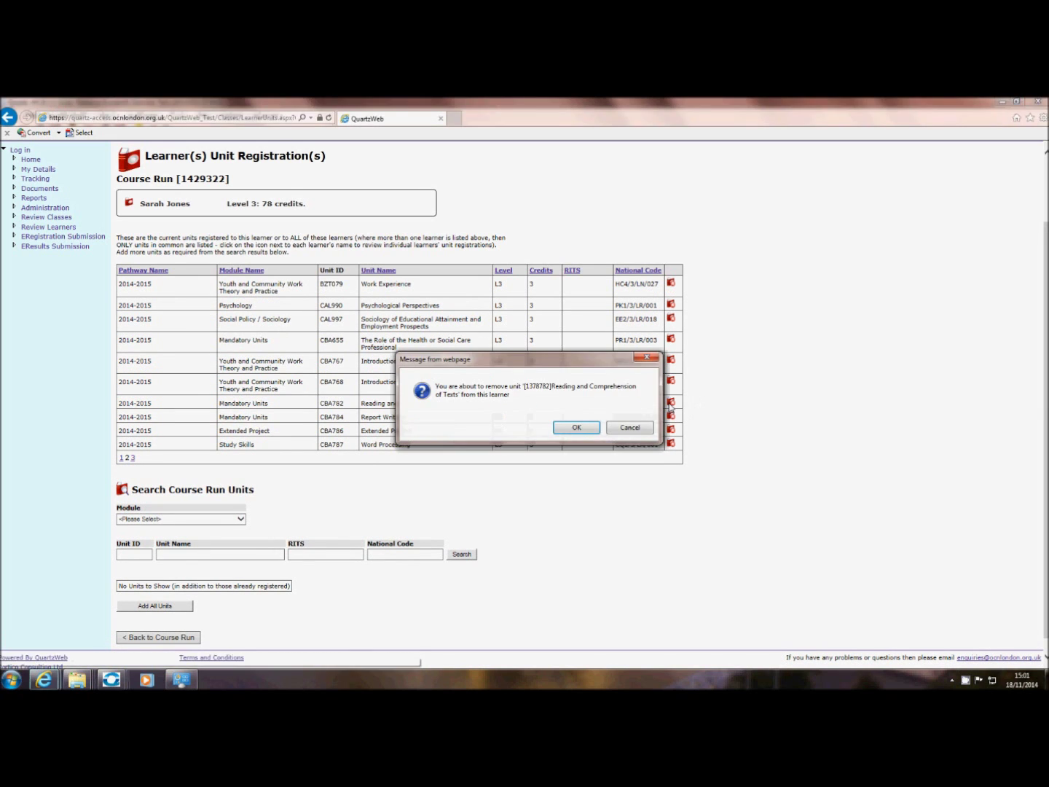
pyautogui.click(576, 427)
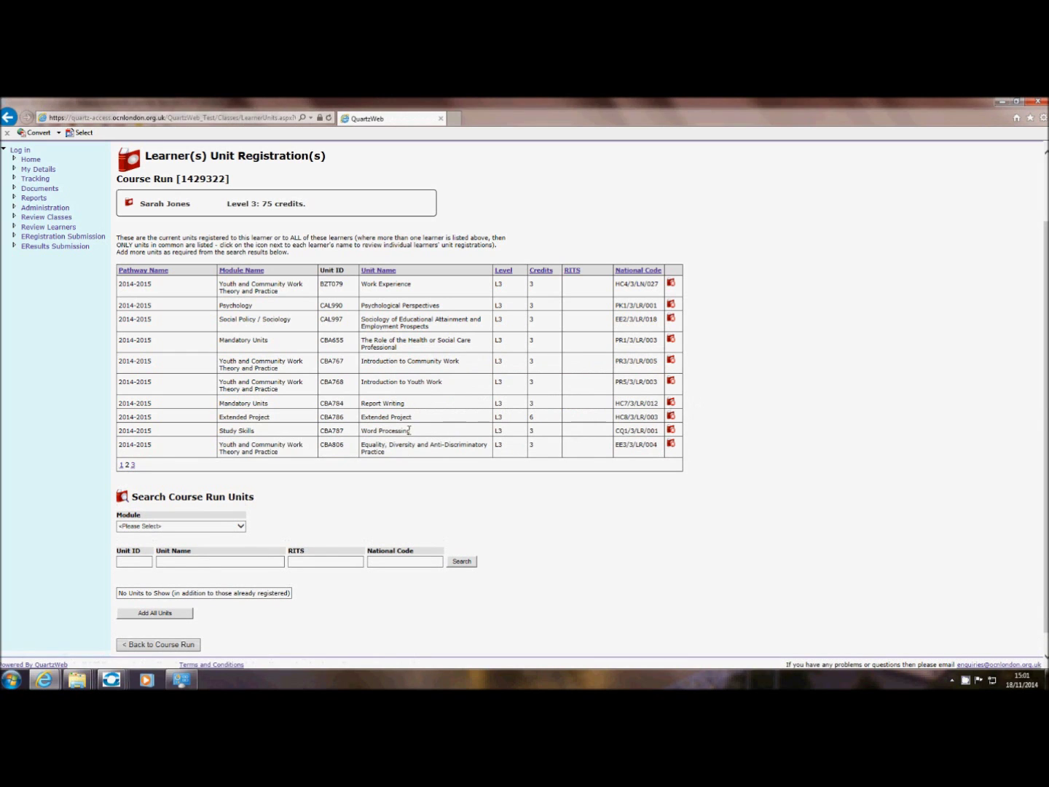
pyautogui.click(670, 401)
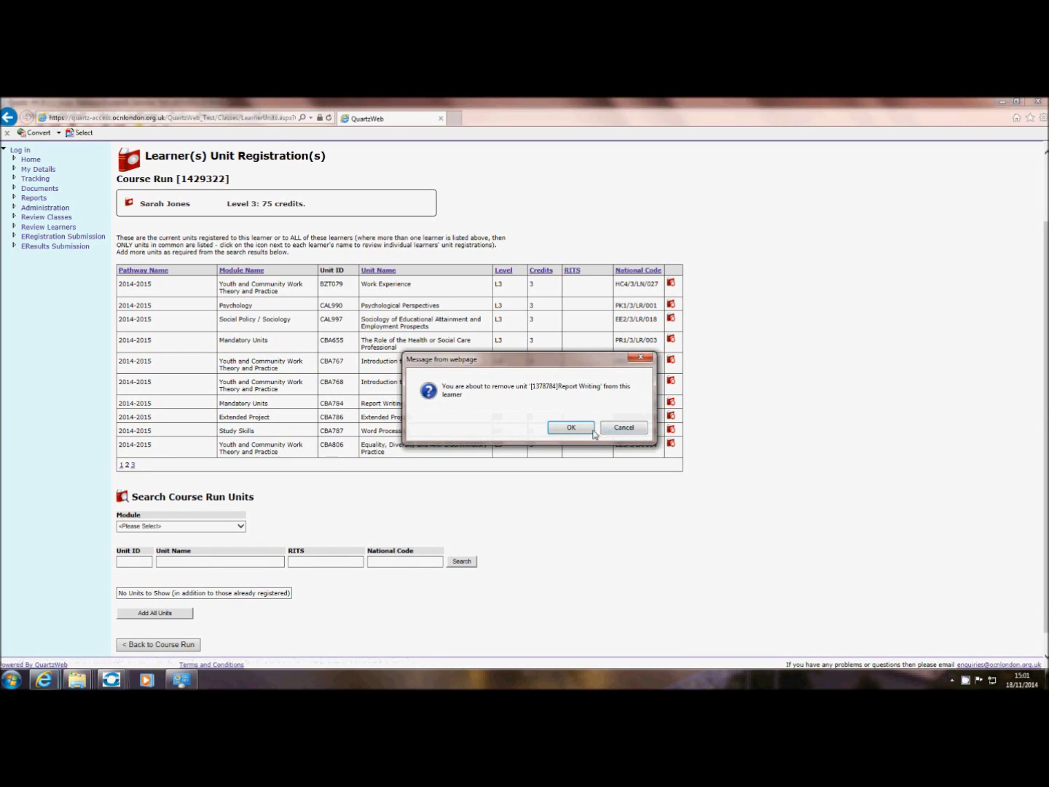
pyautogui.click(570, 428)
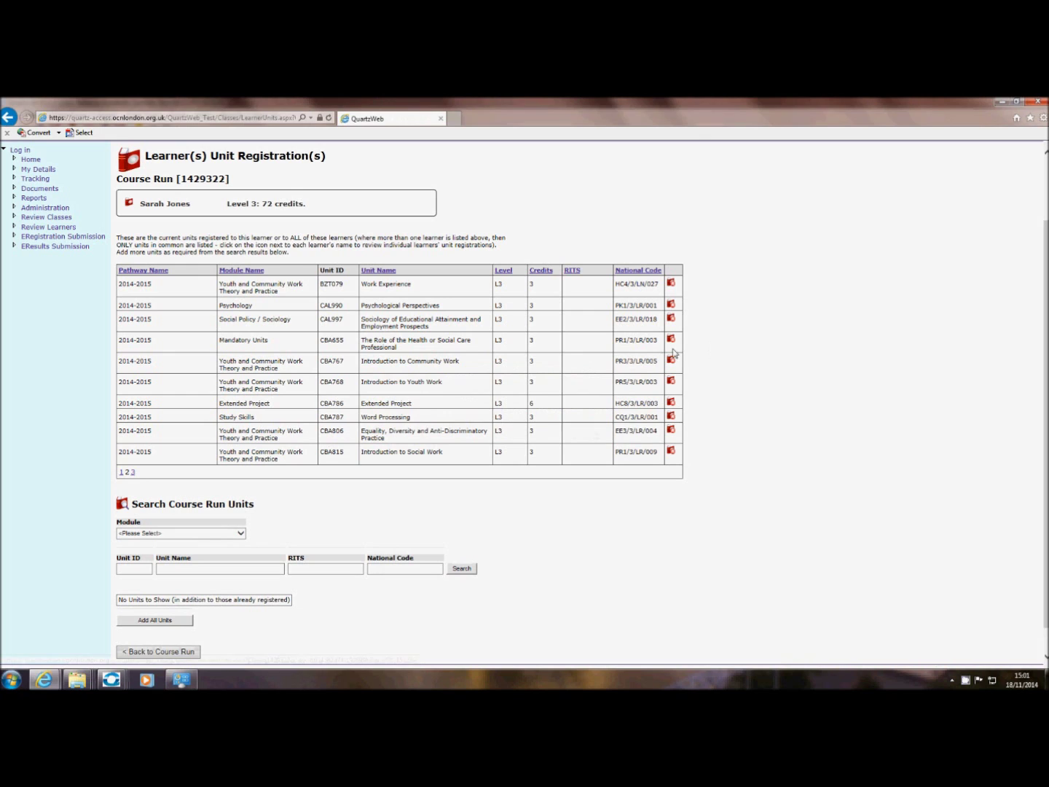
pyautogui.click(671, 340)
pyautogui.click(570, 426)
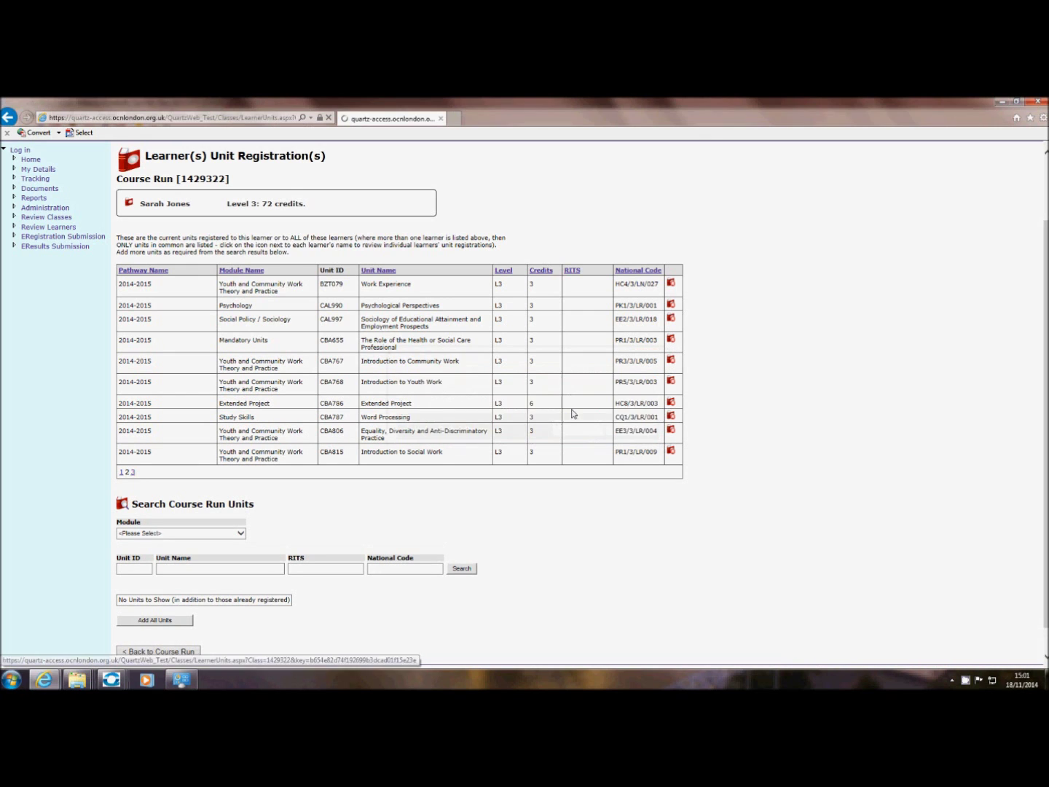
# Remove Social Influence, Conformity and Obedience to Authority, World Sociology and Introduction to Methods of Sociological Research from the learner's registered units.
pyautogui.click(122, 473)
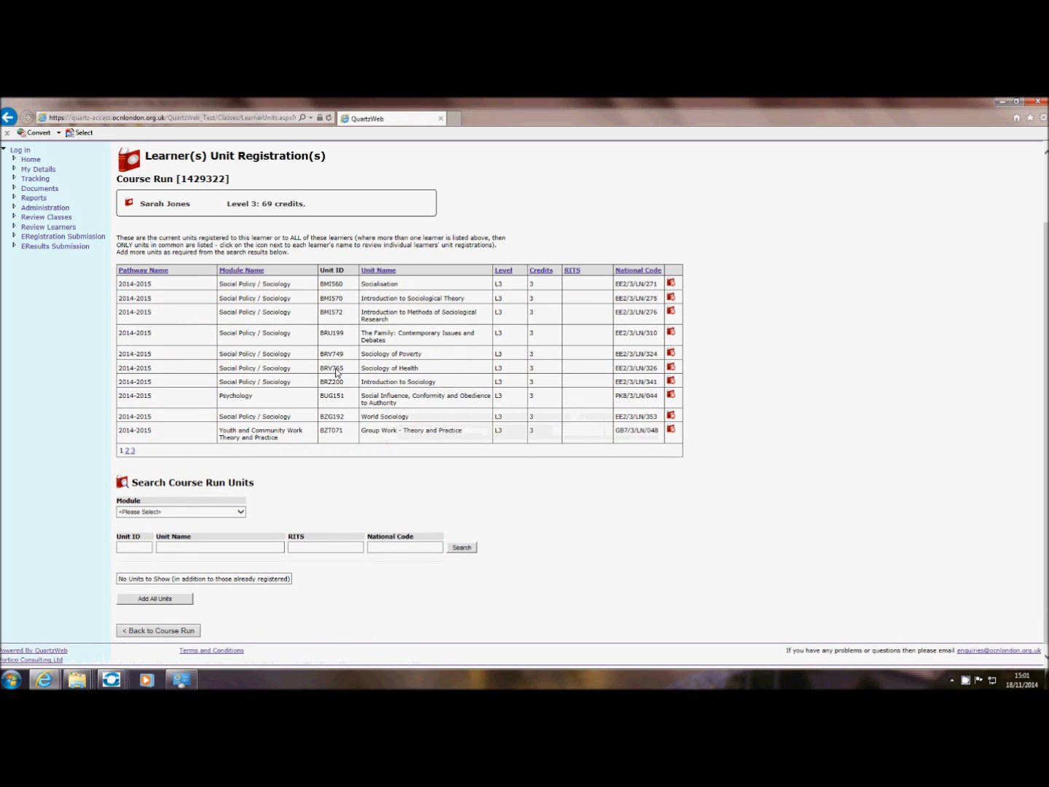
pyautogui.click(671, 394)
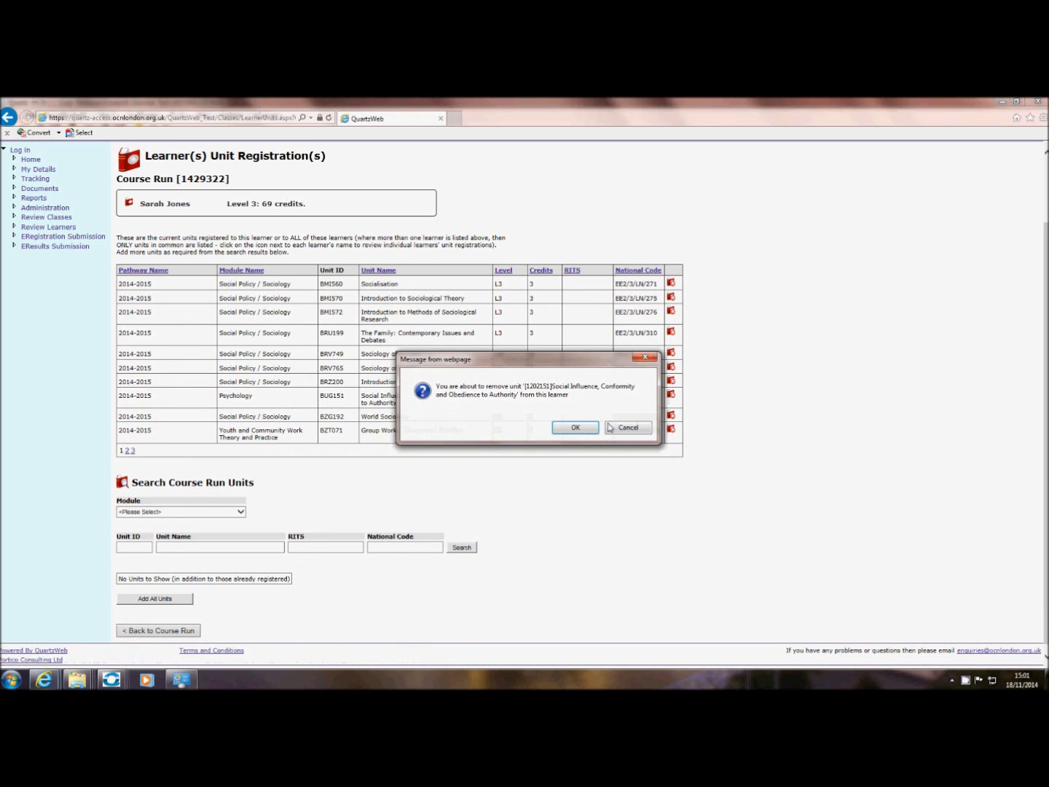
pyautogui.click(576, 428)
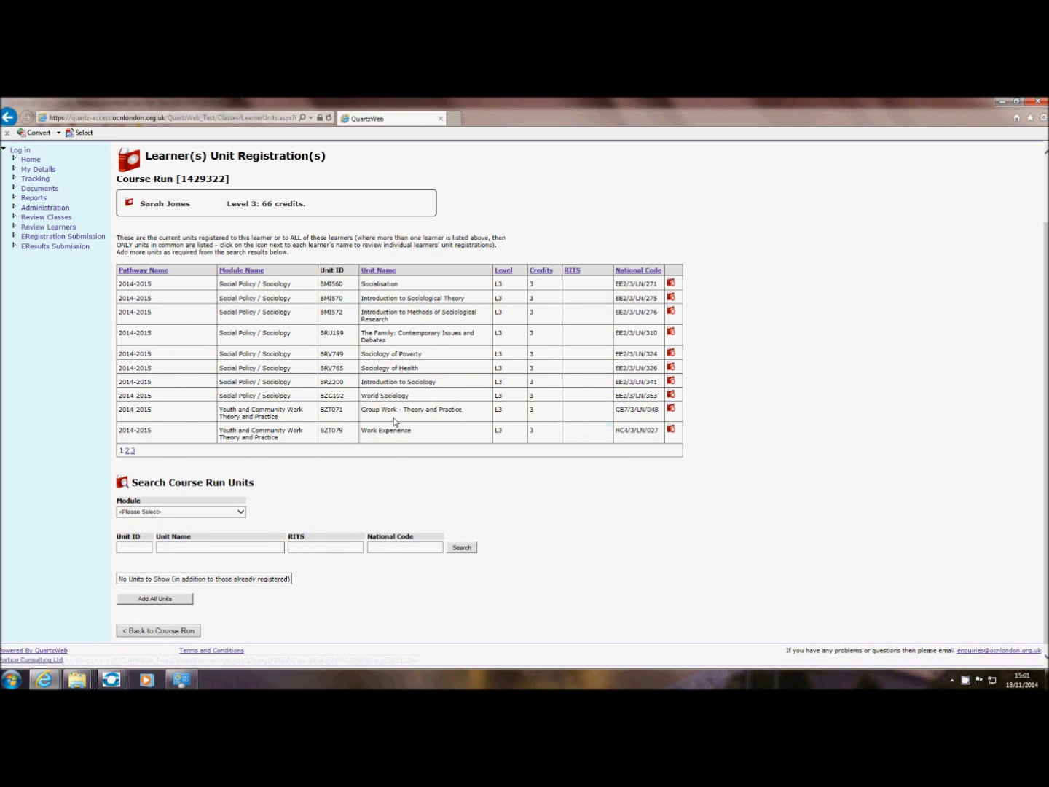
pyautogui.click(671, 394)
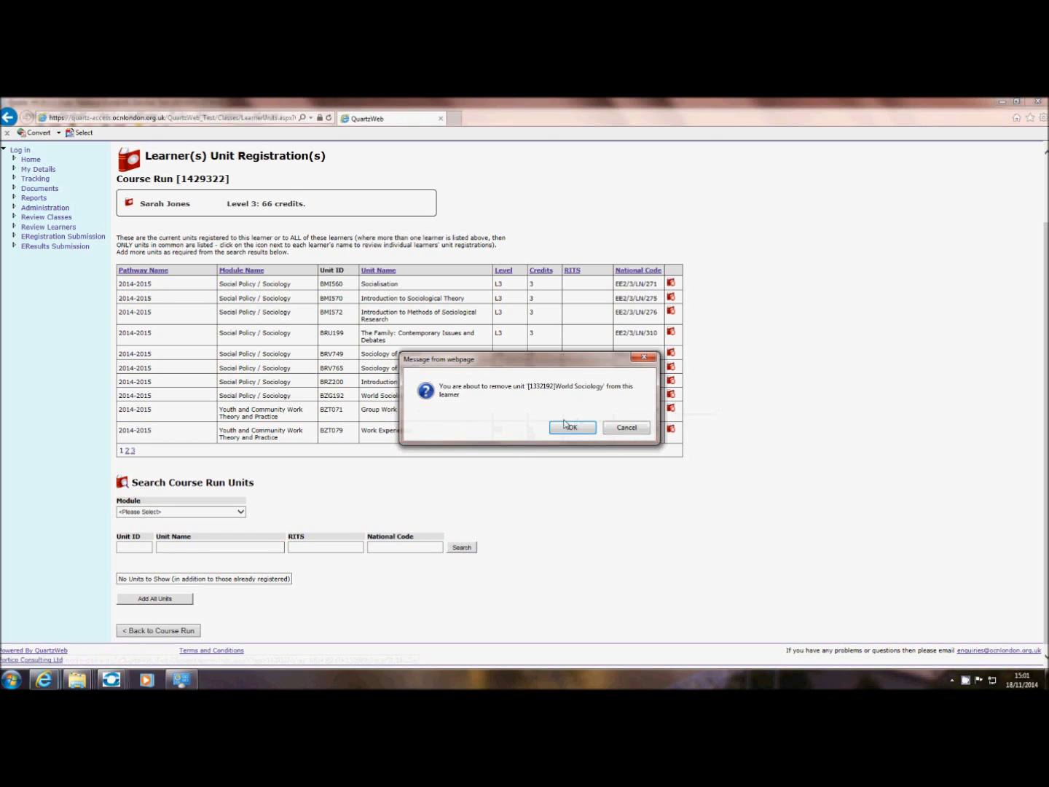
pyautogui.click(569, 429)
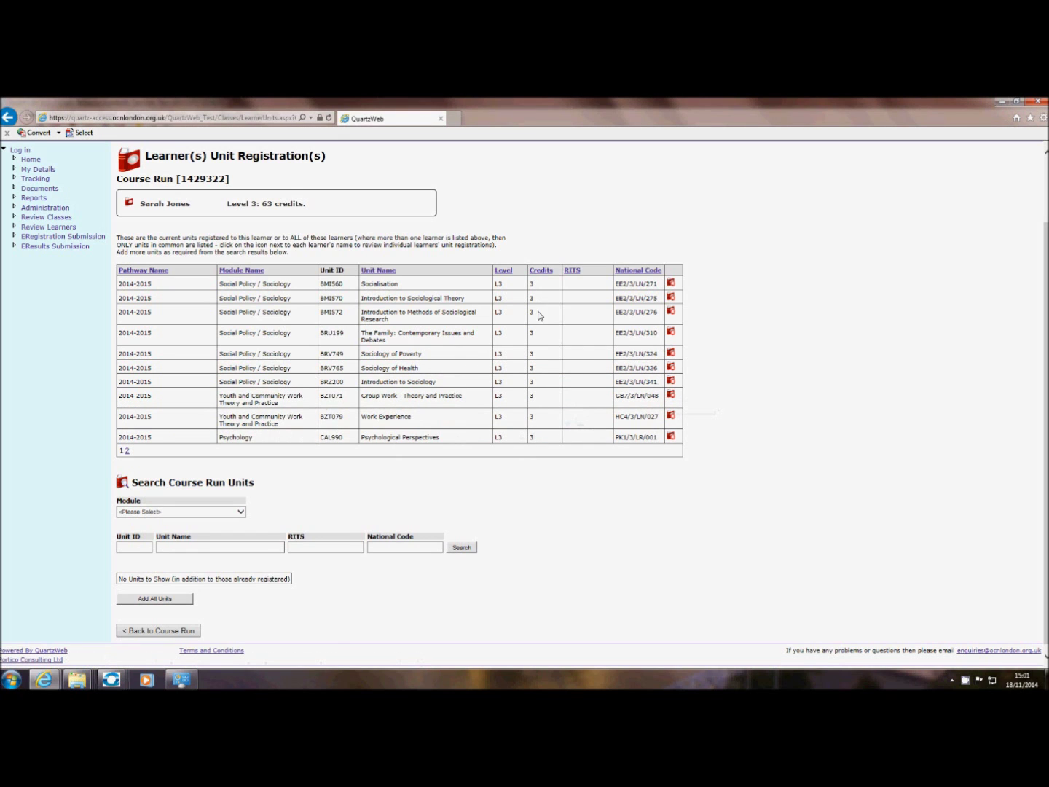
pyautogui.click(670, 312)
pyautogui.click(573, 429)
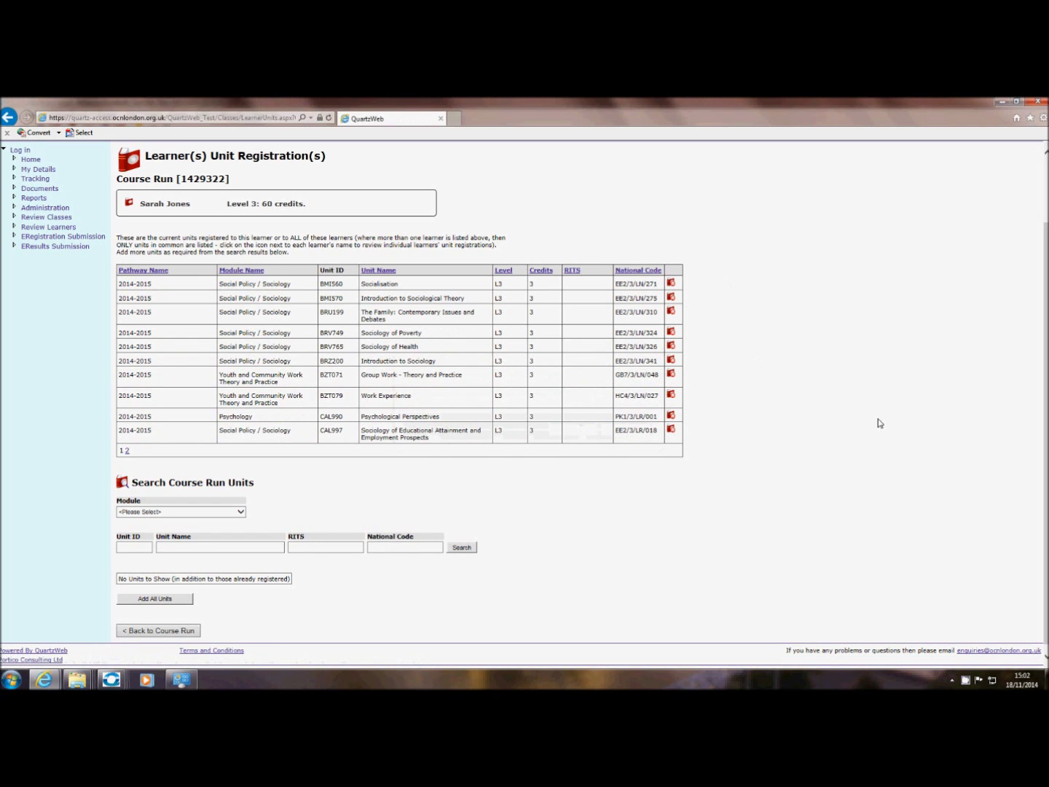
# Return to the course run and check both learners' status indicators for the registered diploma.
pyautogui.scroll(-1, 1007, 435)
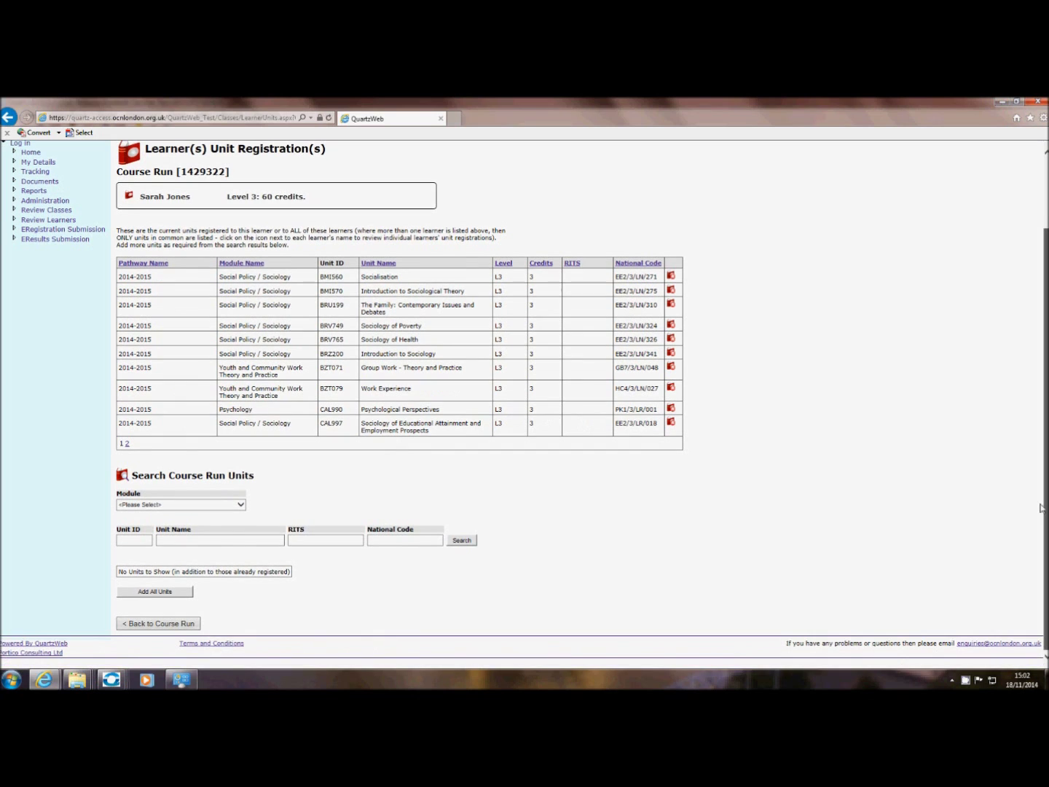
pyautogui.click(162, 627)
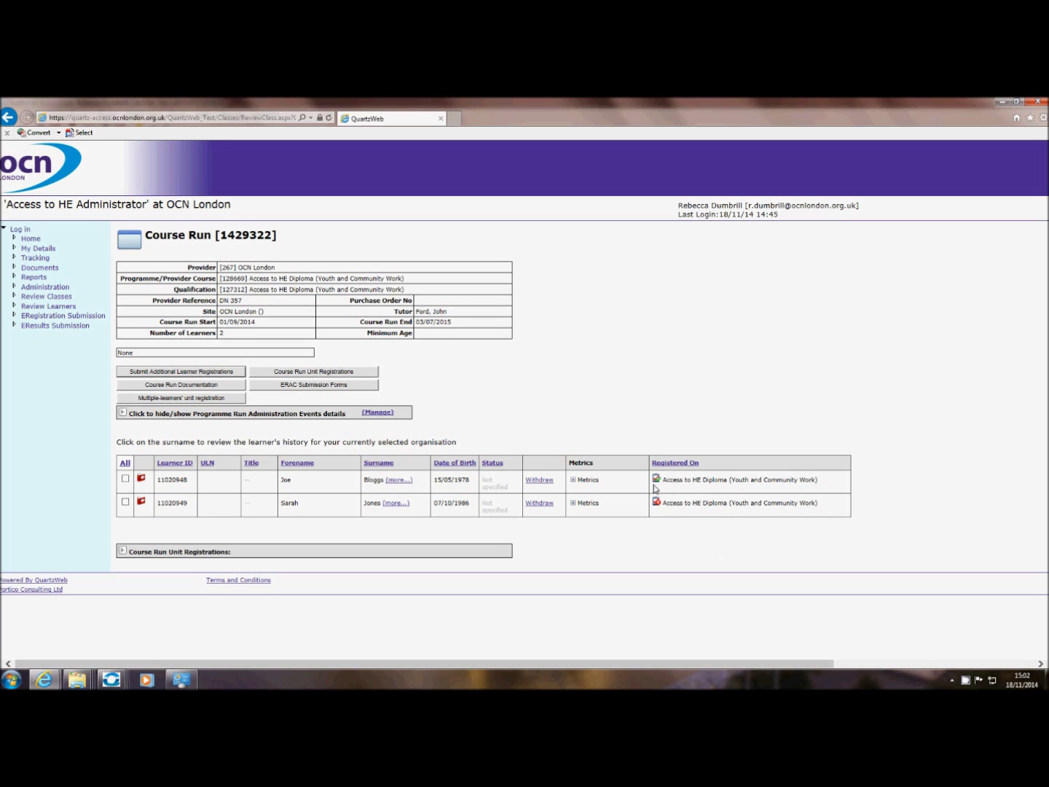
pyautogui.moveTo(656, 480)
pyautogui.moveTo(656, 504)
# Reopen the second learner's unit registrations and remove the Introduction to Sociology unit.
pyautogui.click(188, 398)
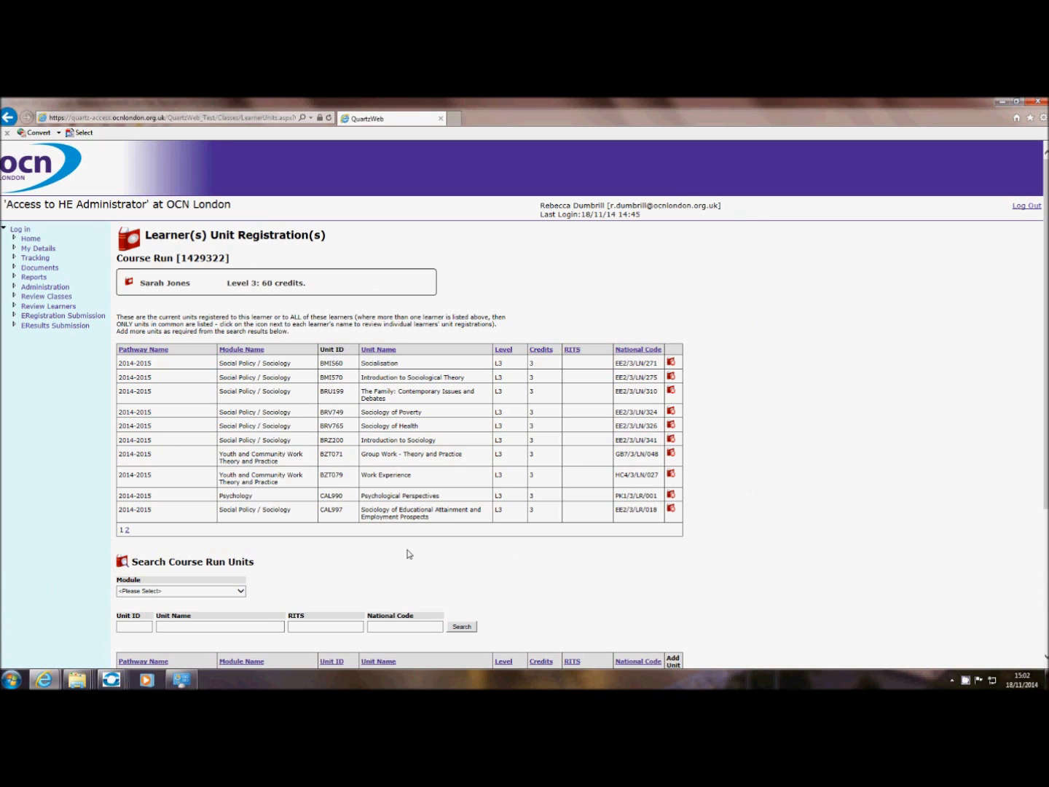
pyautogui.click(671, 440)
pyautogui.click(576, 426)
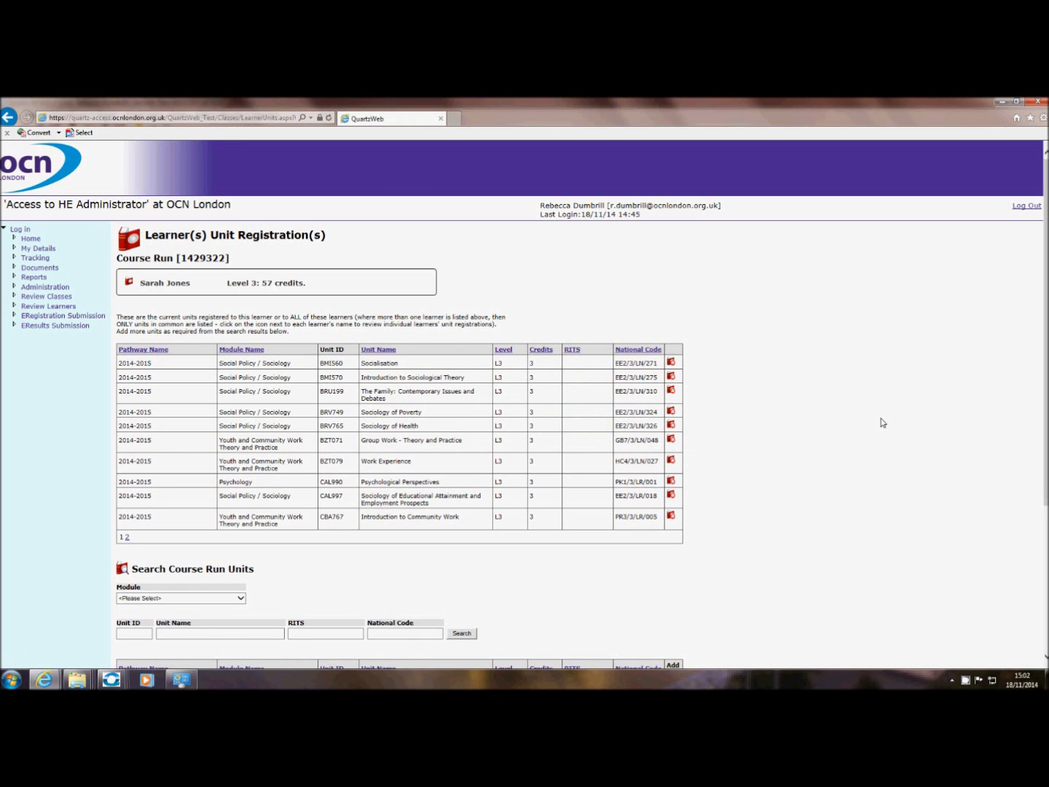
# Add the mandatory units The Role of the Health or Social Care Professional, Reading and Comprehension of Texts and Report Writing to the learner.
pyautogui.scroll(-3, 413, 554)
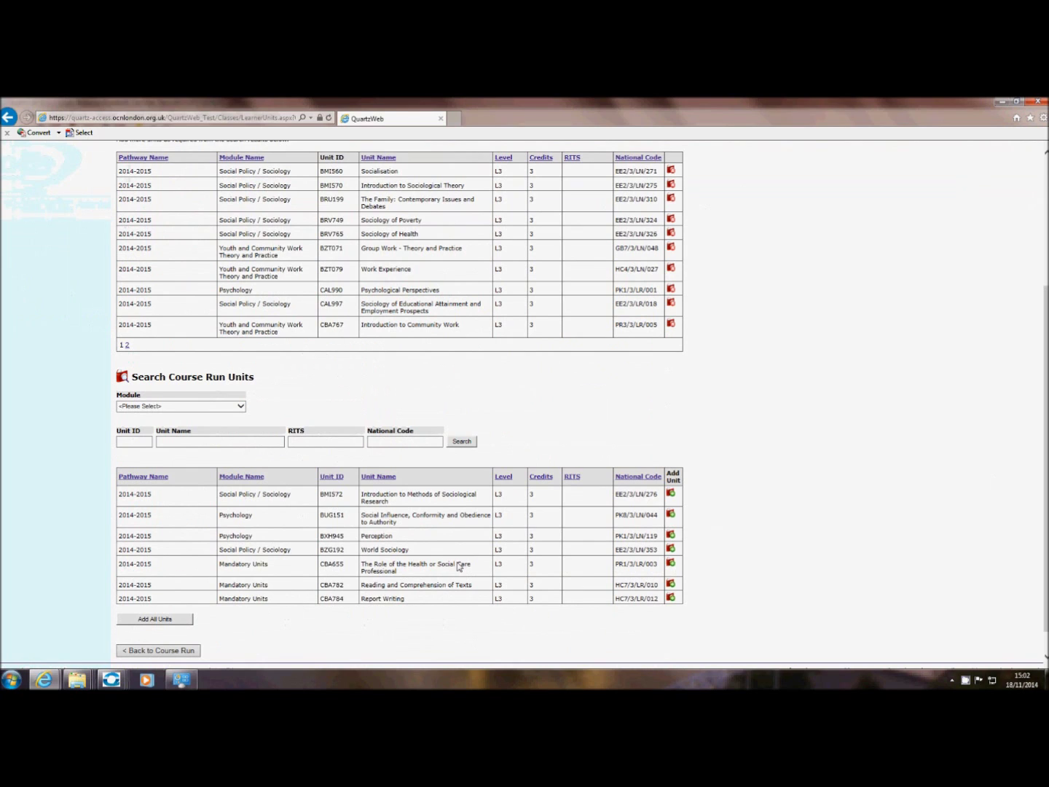
pyautogui.click(671, 566)
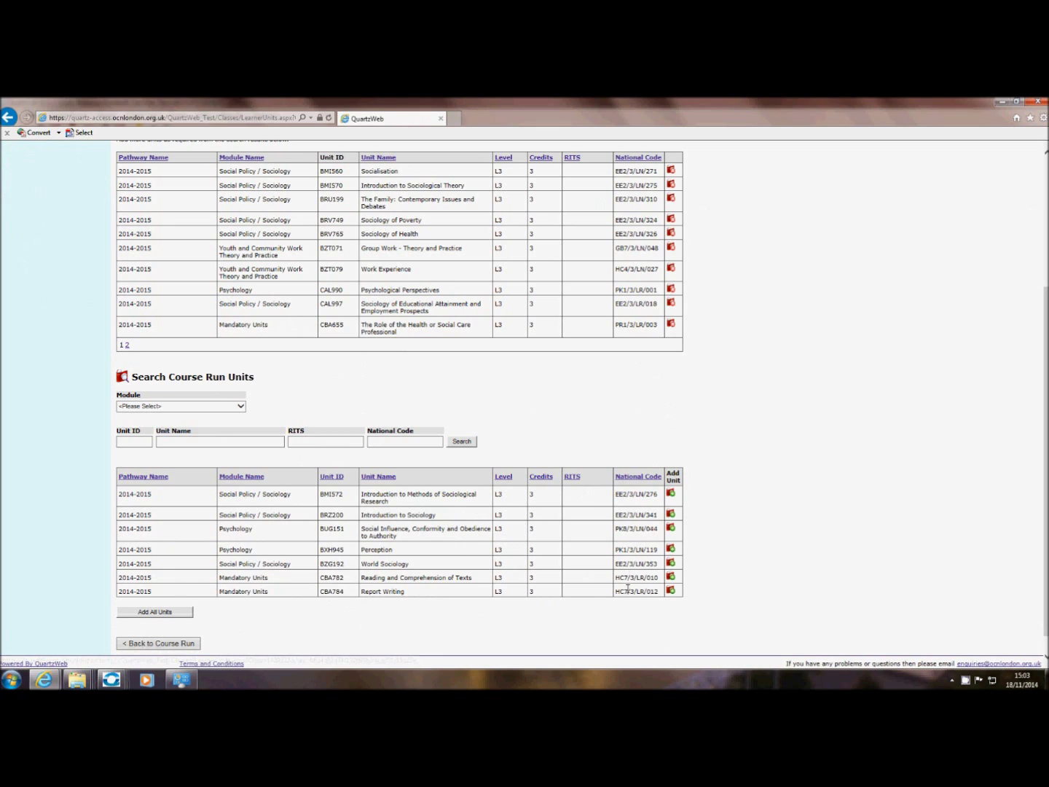
pyautogui.click(671, 577)
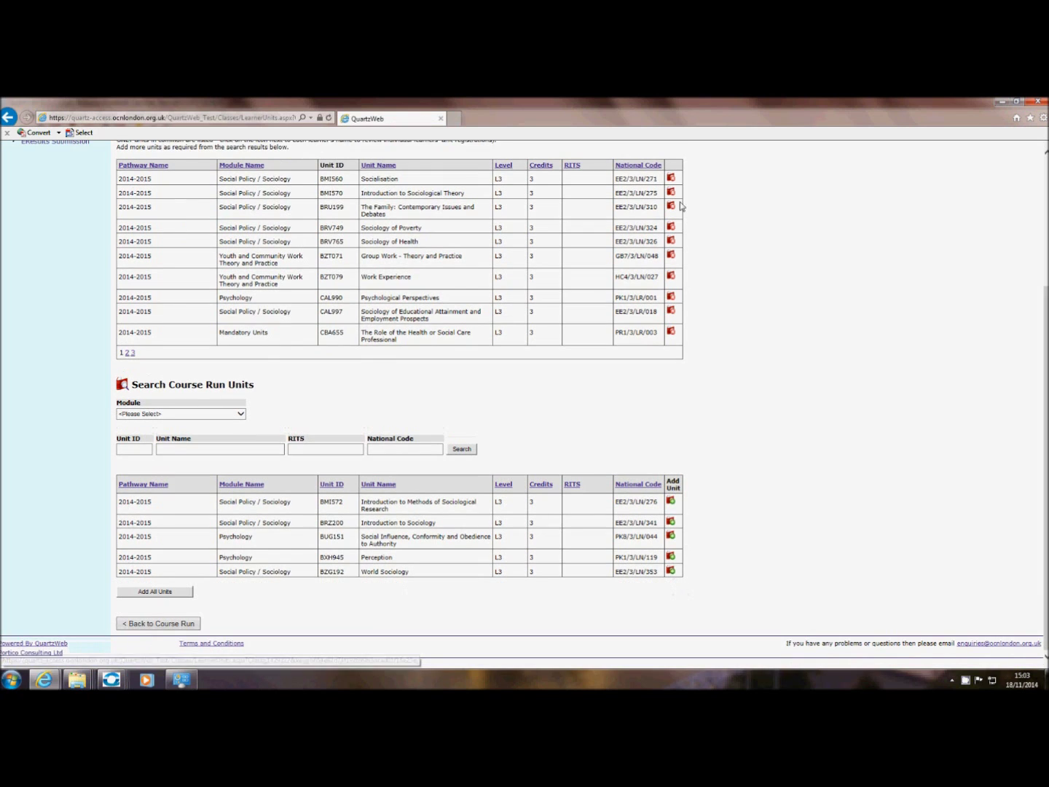
# Check the credit total and remove Psychological Perspectives and The Family: Contemporary Issues and Debates from the learner's units.
pyautogui.scroll(2, 1045, 277)
pyautogui.moveTo(1045, 278); pyautogui.dragTo(1041, 345)
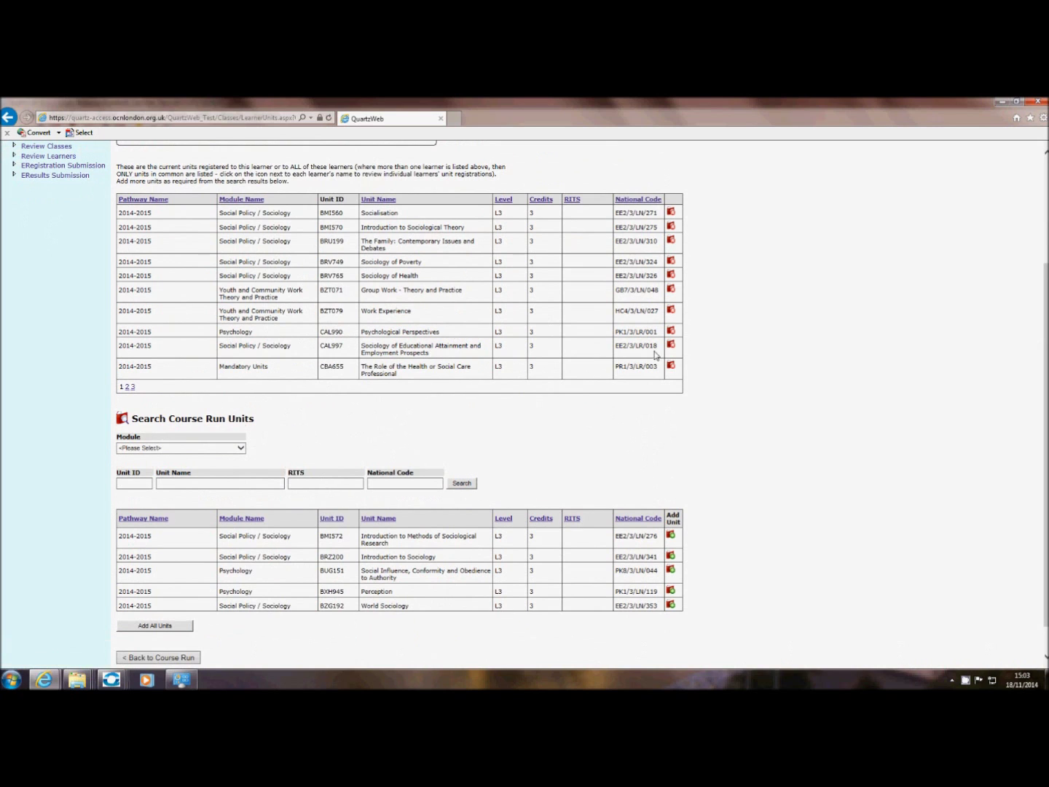
pyautogui.click(670, 331)
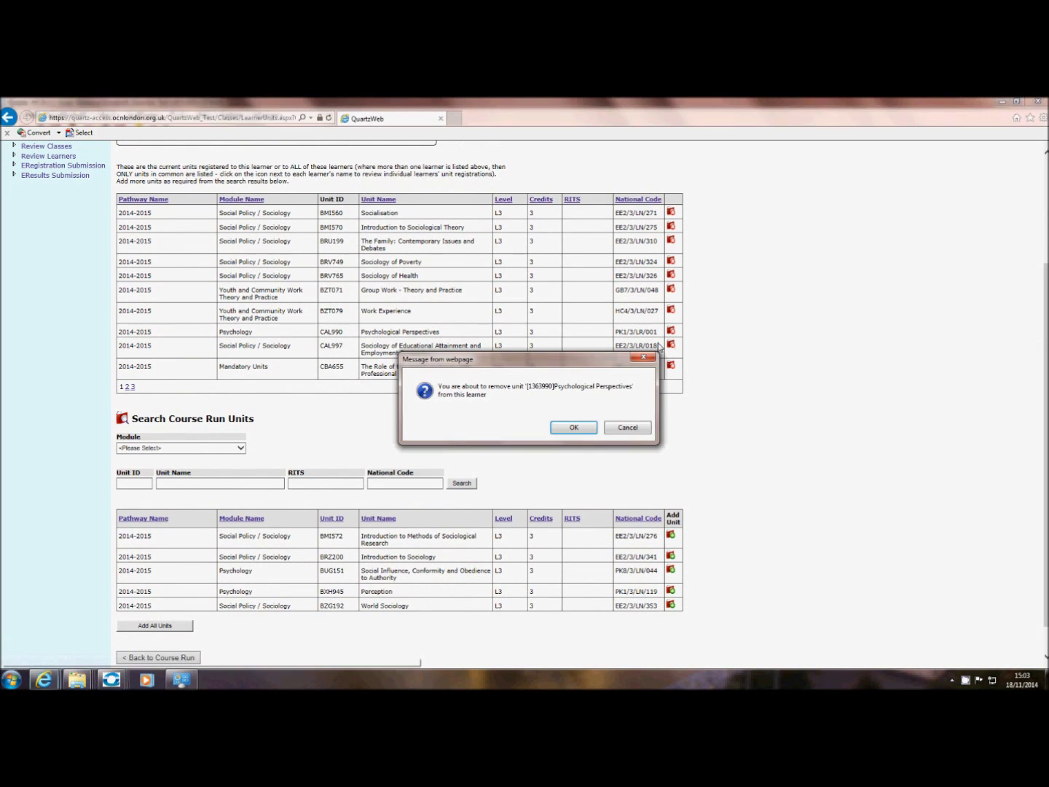
pyautogui.click(573, 428)
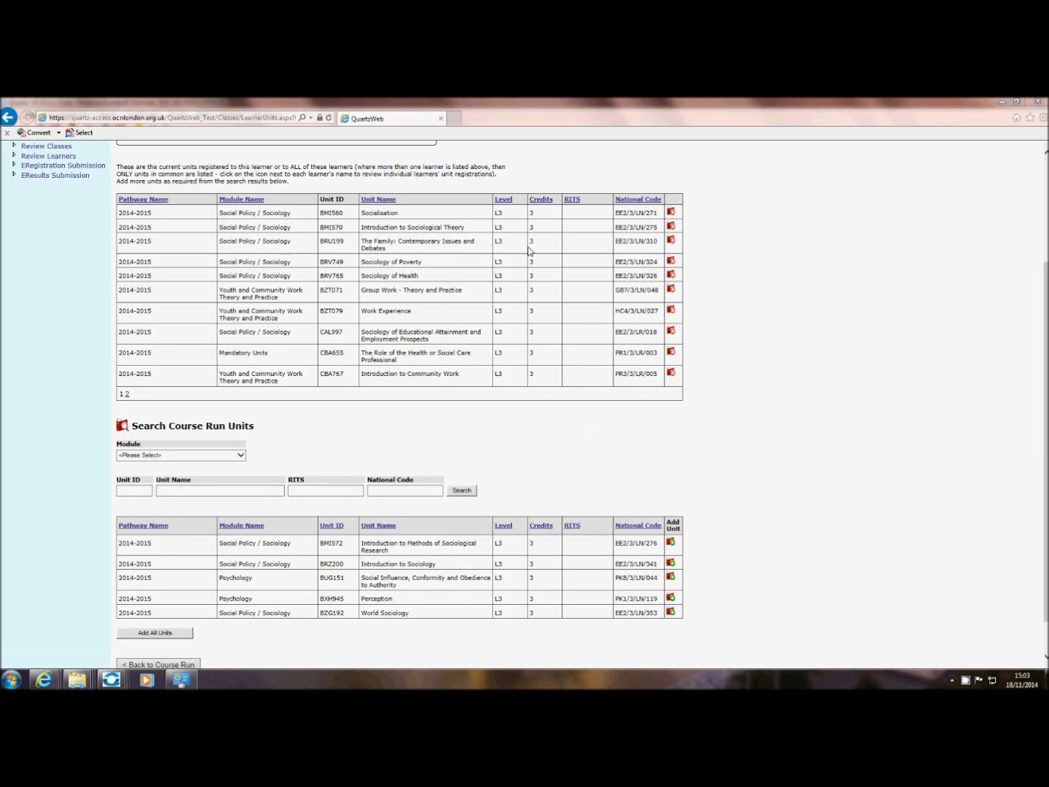
pyautogui.click(672, 242)
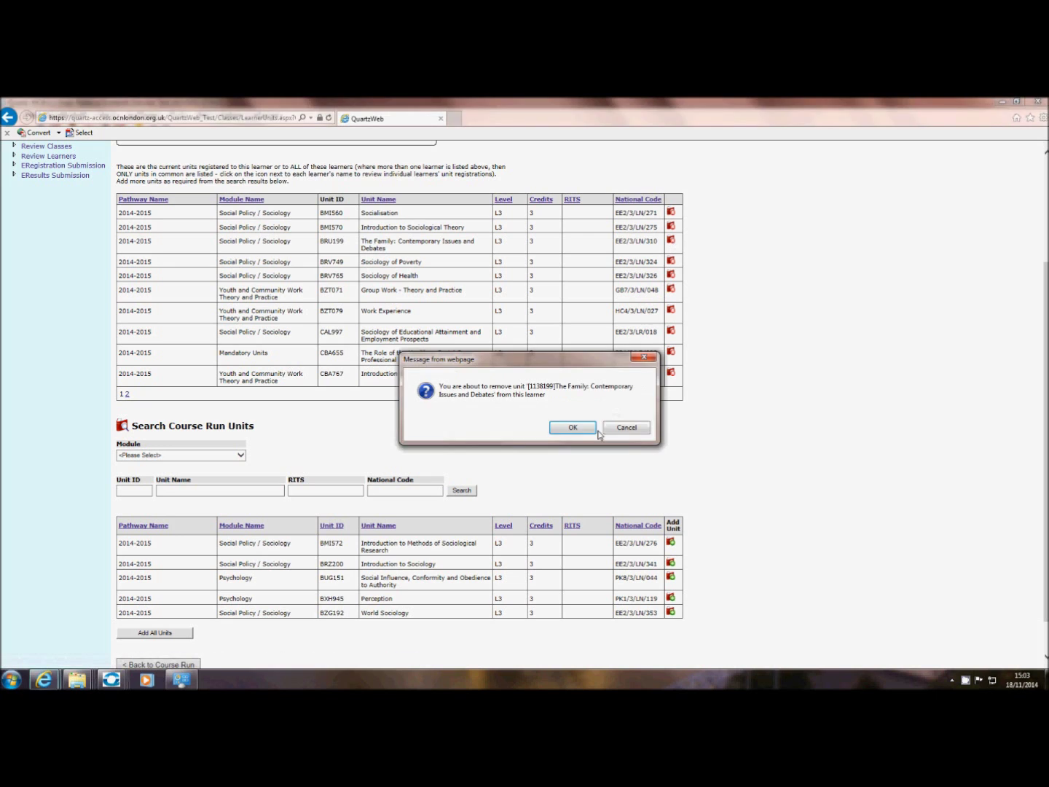
pyautogui.click(588, 430)
# Check the second learner's credit total again and return to the course run.
pyautogui.scroll(3, 1010, 412)
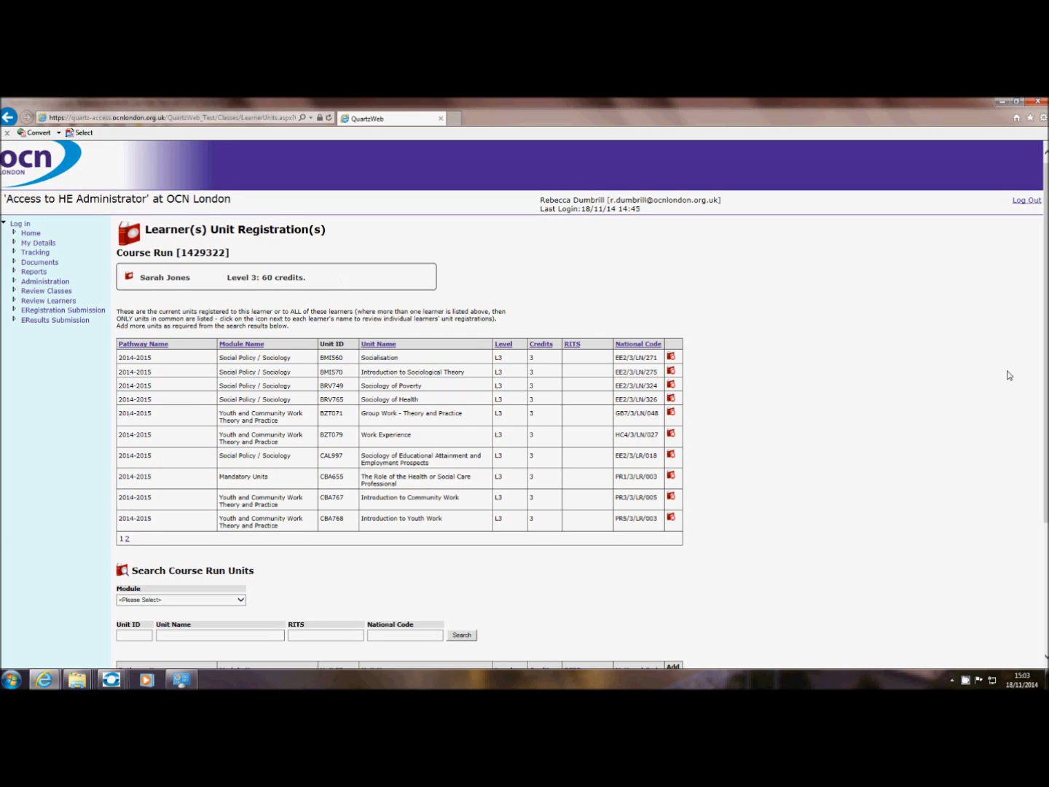
pyautogui.scroll(-3, 1046, 394)
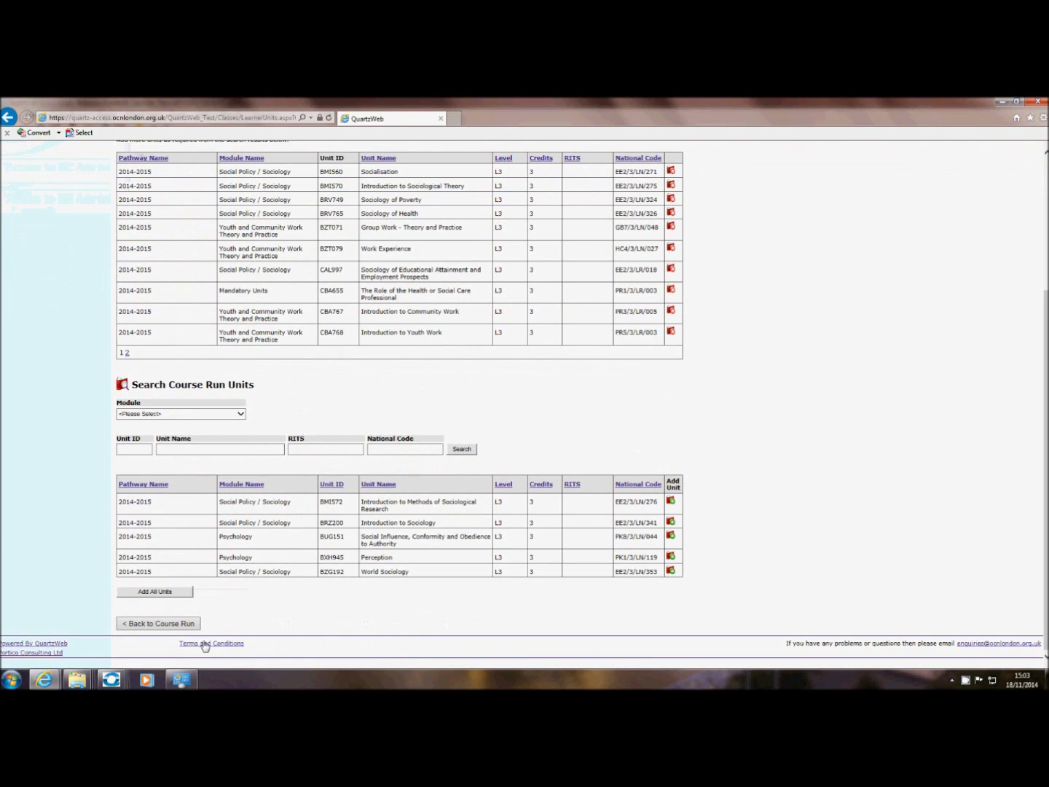
pyautogui.click(184, 632)
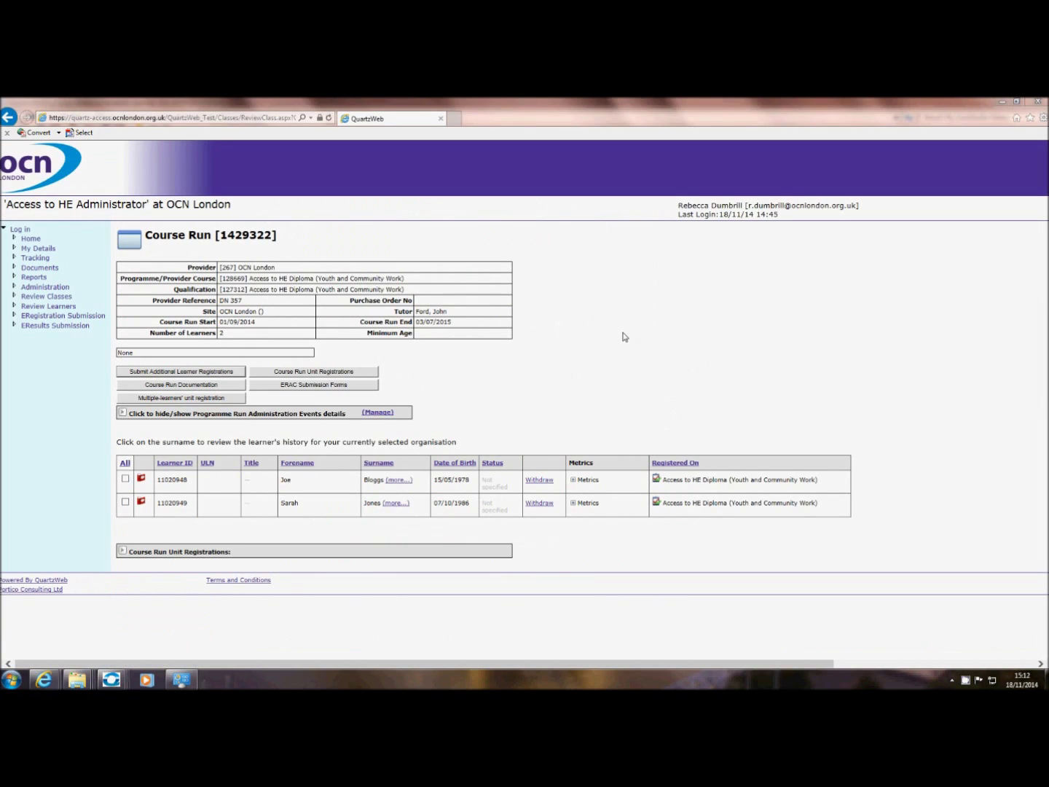